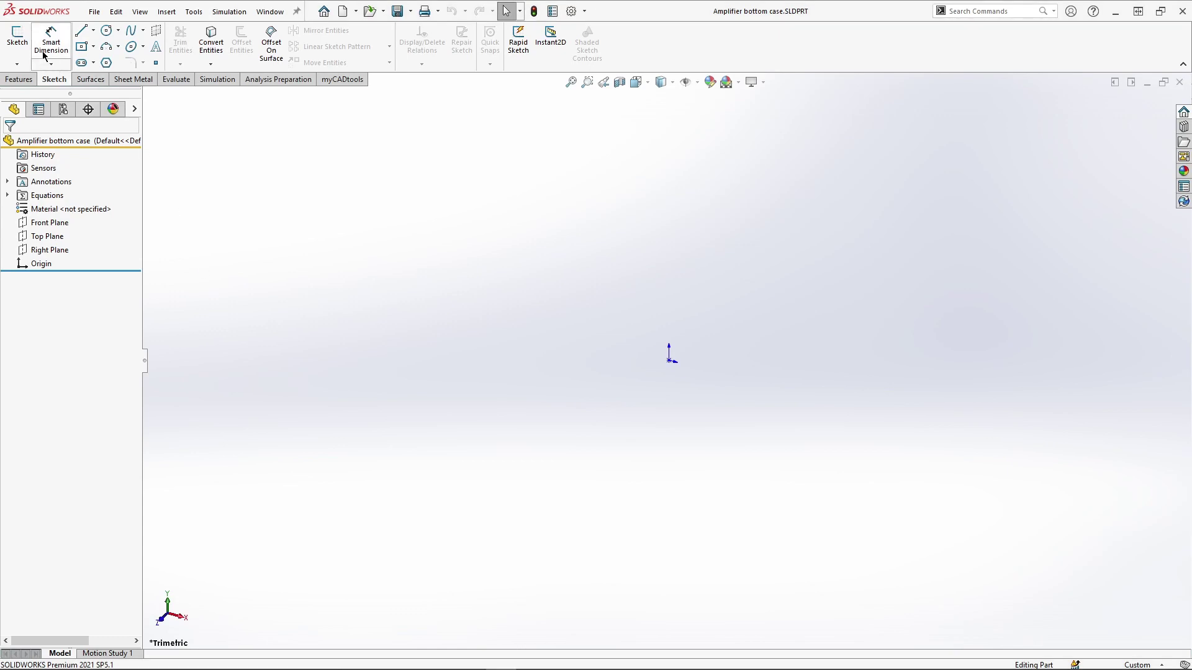
Draw a center rectangle from the origin in a new sketch on the Top Plane.
left_click(17, 36)
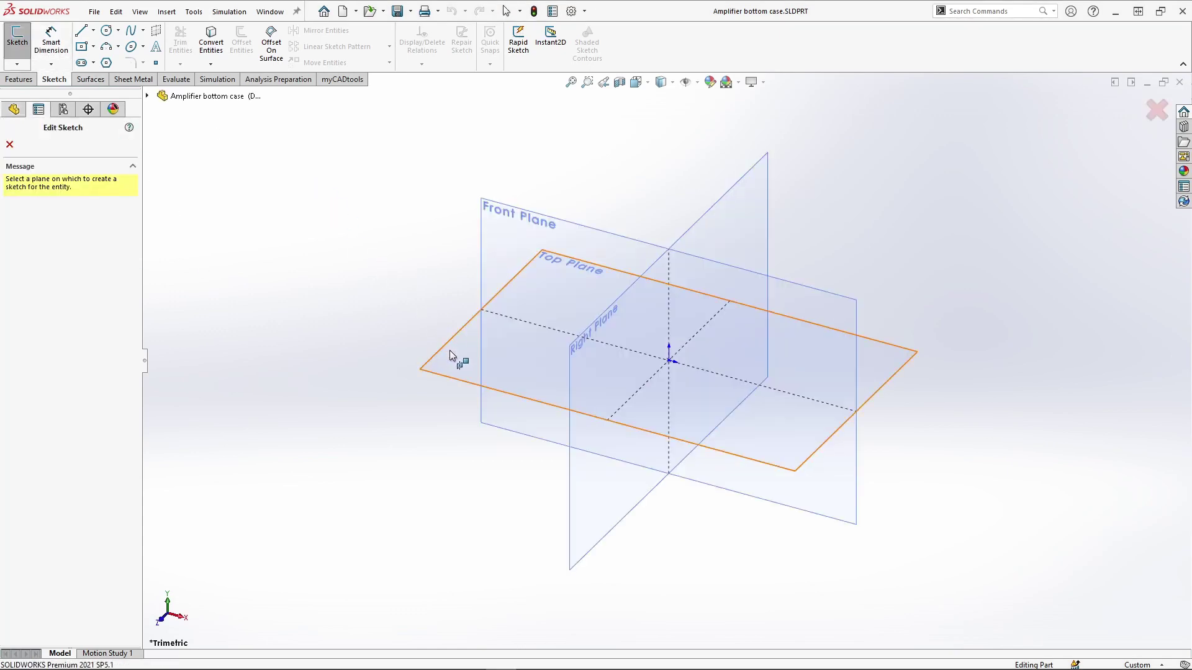
left_click(450, 350)
key("s")
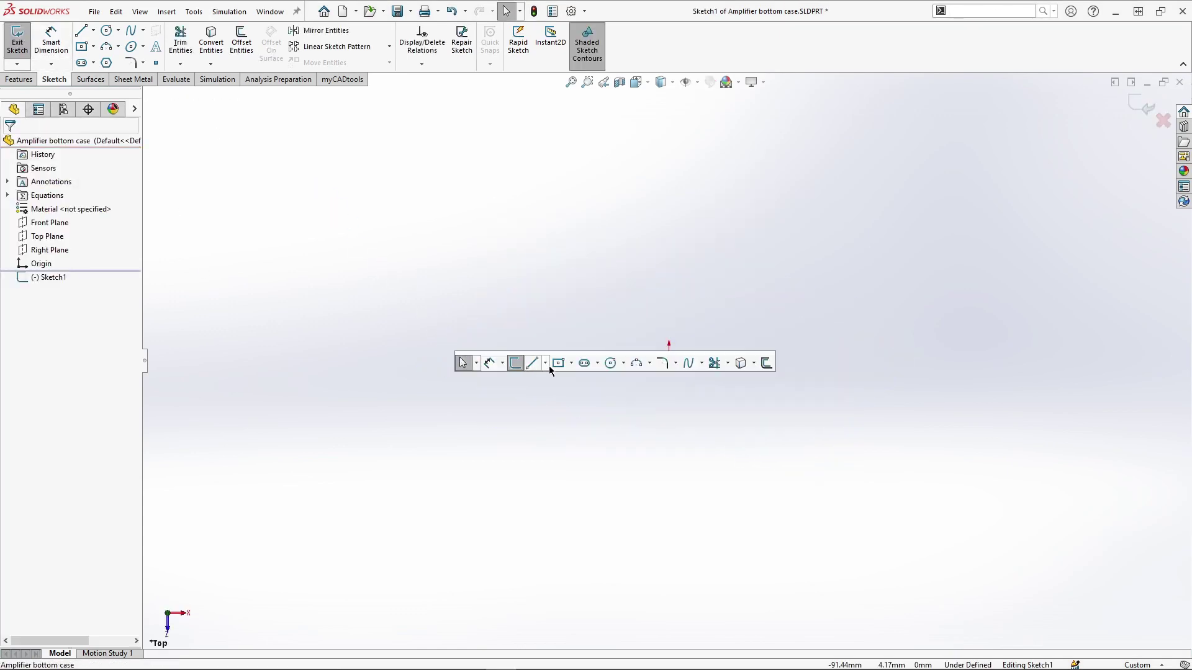
left_click(559, 365)
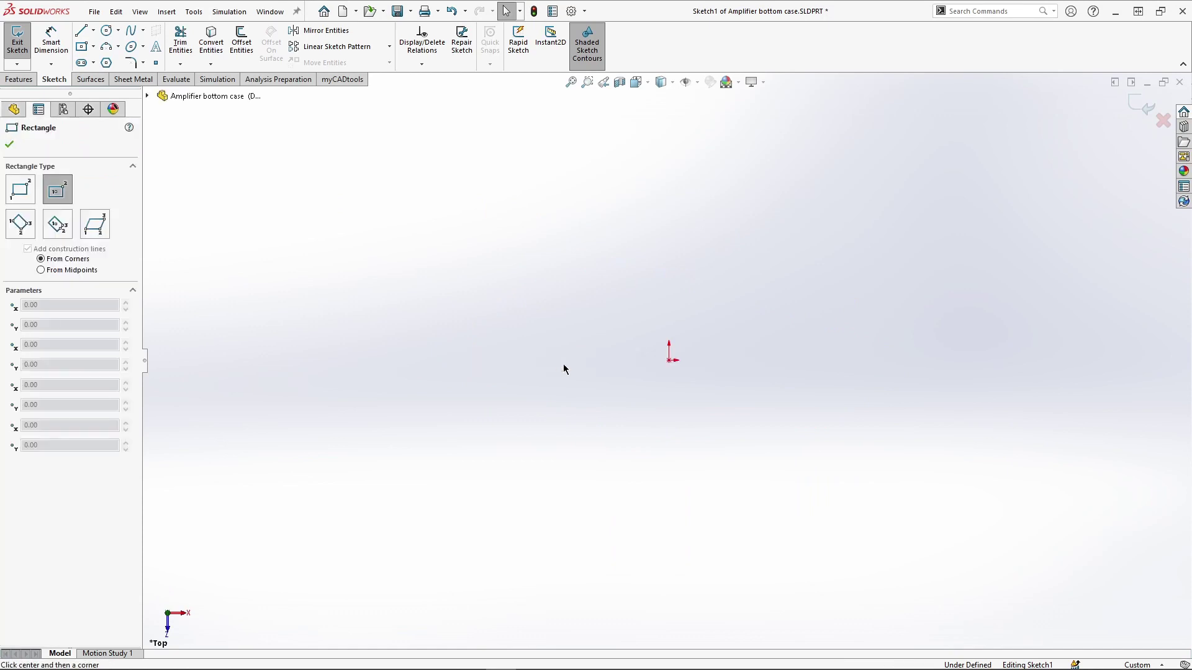
left_click(668, 360)
left_click(473, 450)
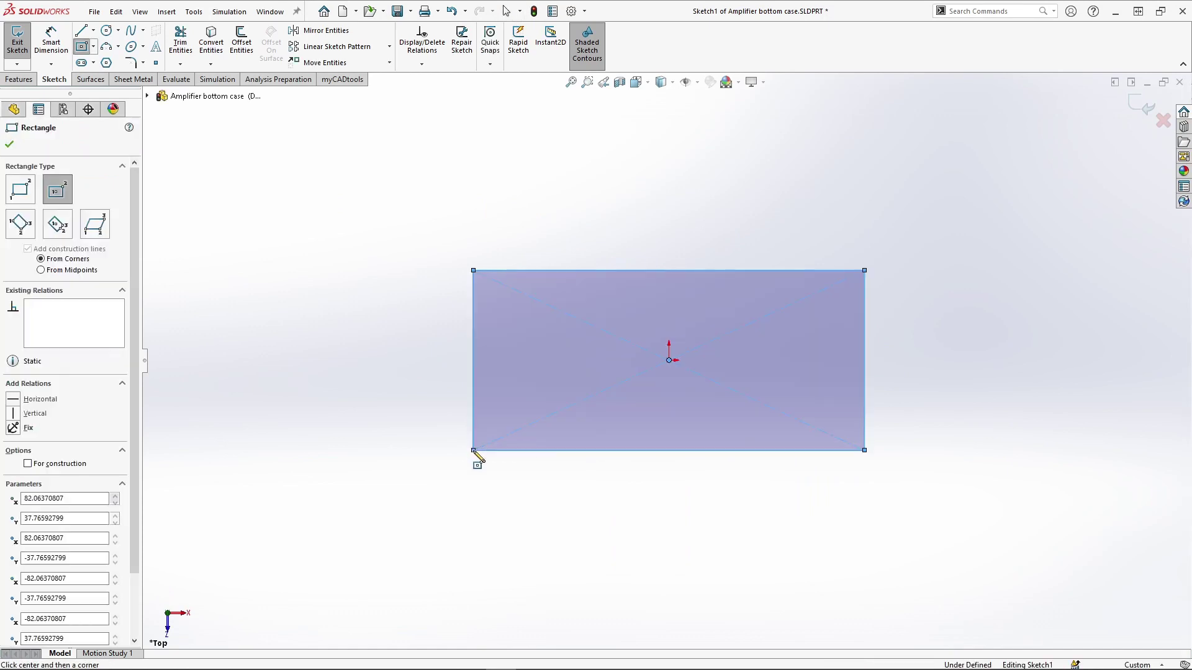
key("Escape")
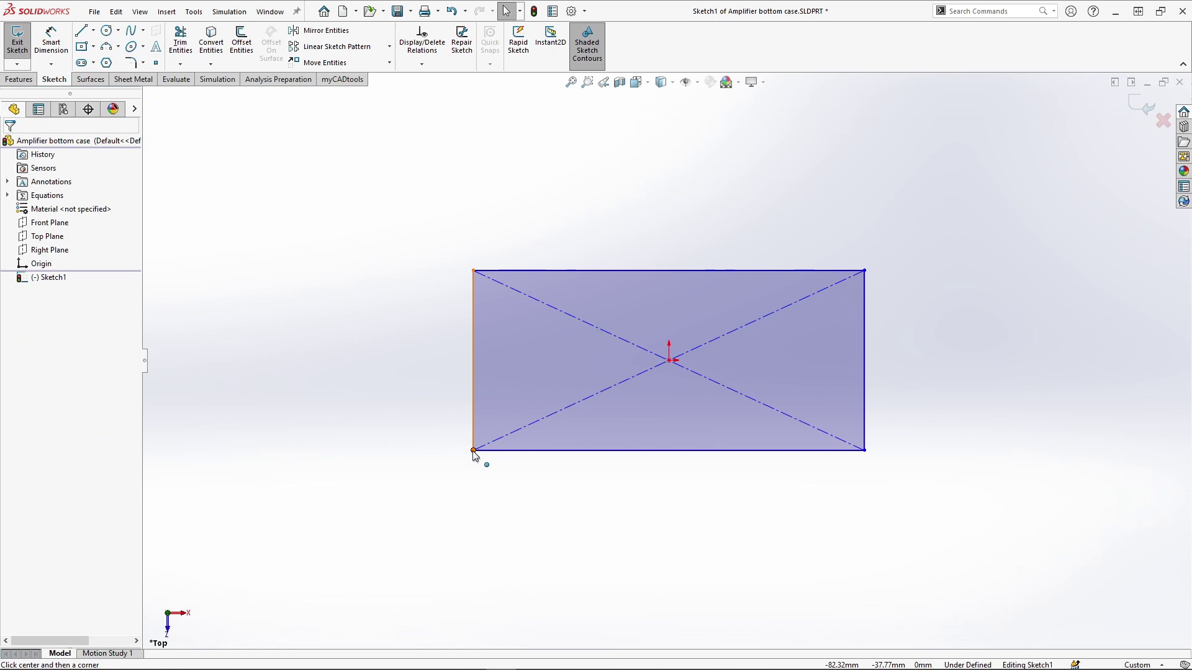
mouse_move(473, 450)
left_mouse_down()
mouse_move(524, 436)
mouse_move(450, 453)
mouse_move(474, 454)
left_mouse_up()
key("Escape")
Dimension the rectangle 600 mm wide and 400 mm tall to fully define it.
key("s")
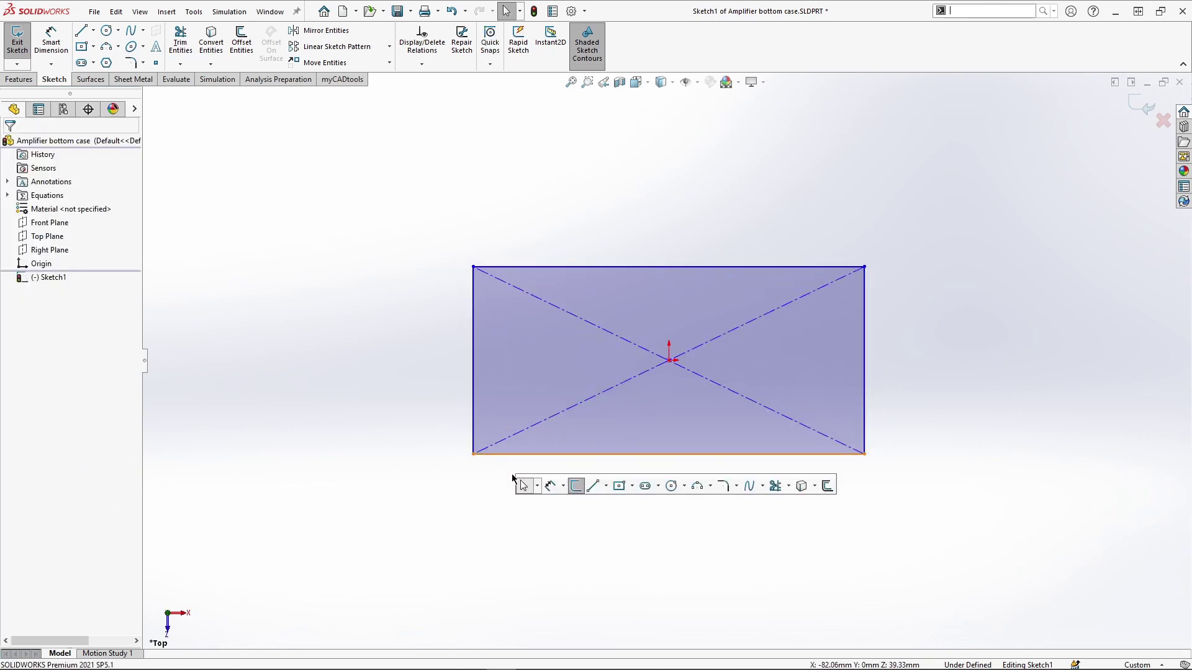
left_click(557, 484)
left_click(548, 455)
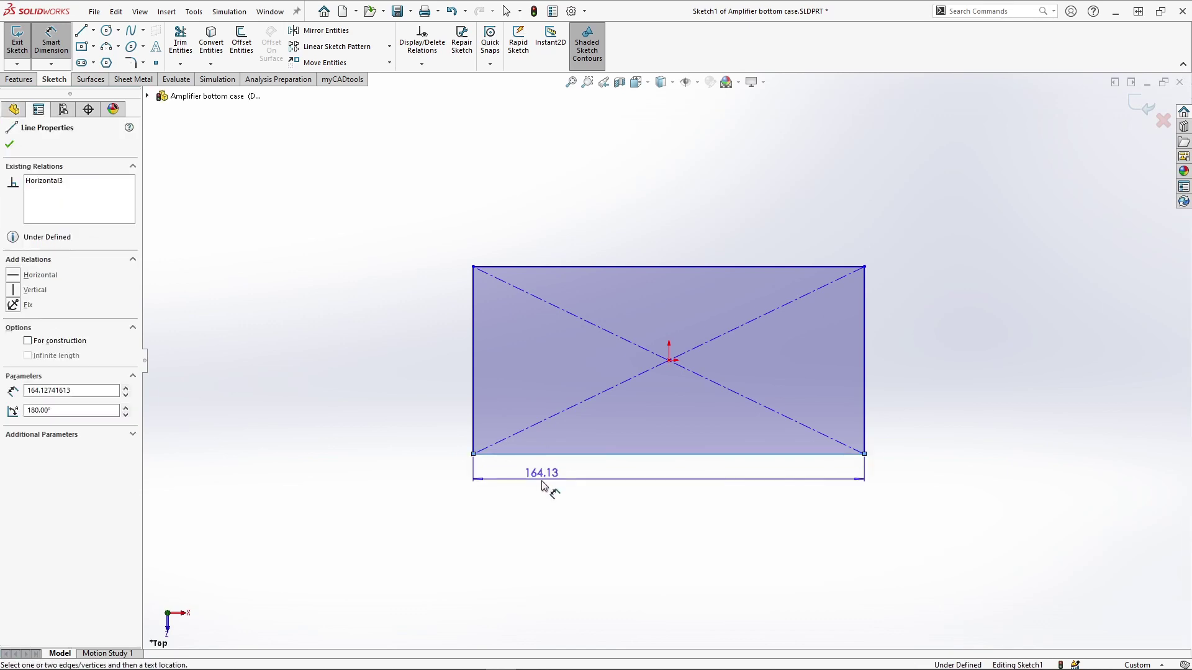
left_click(540, 504)
type("600")
key("Return")
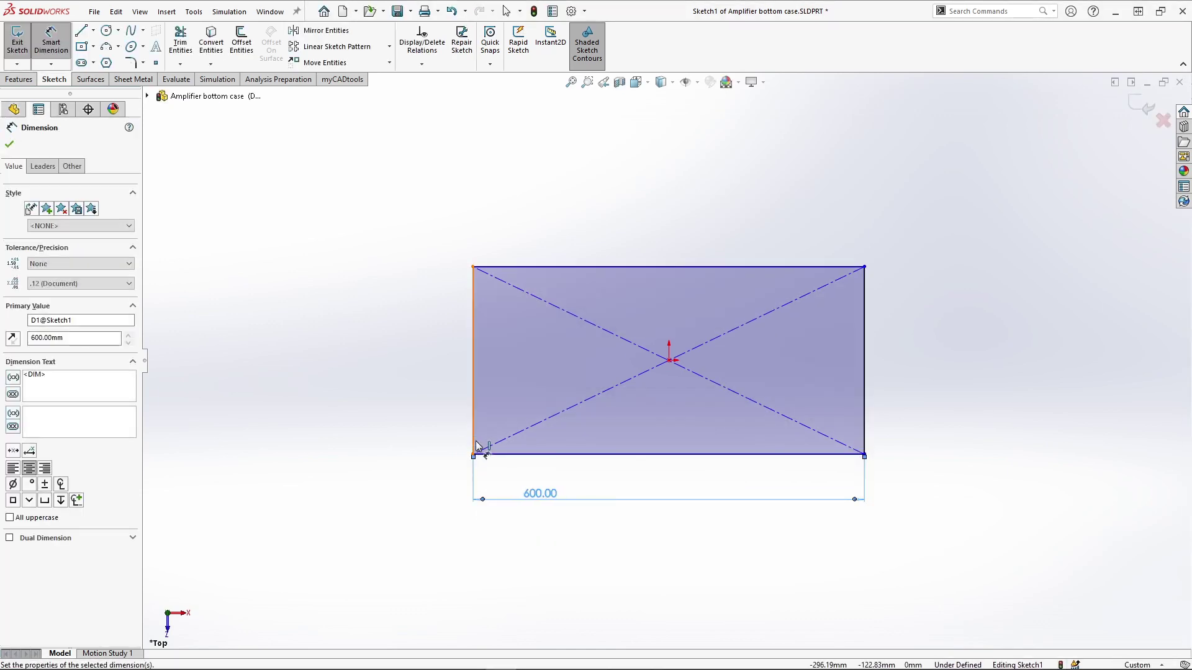
left_click(473, 442)
left_click(429, 434)
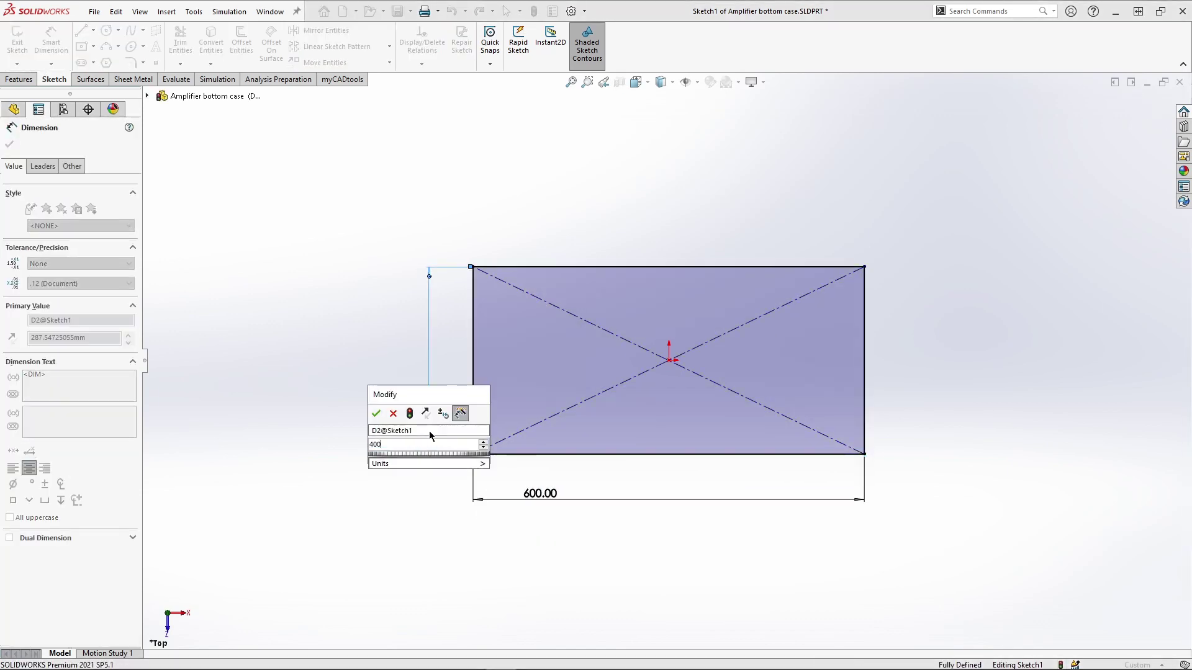
key("Return")
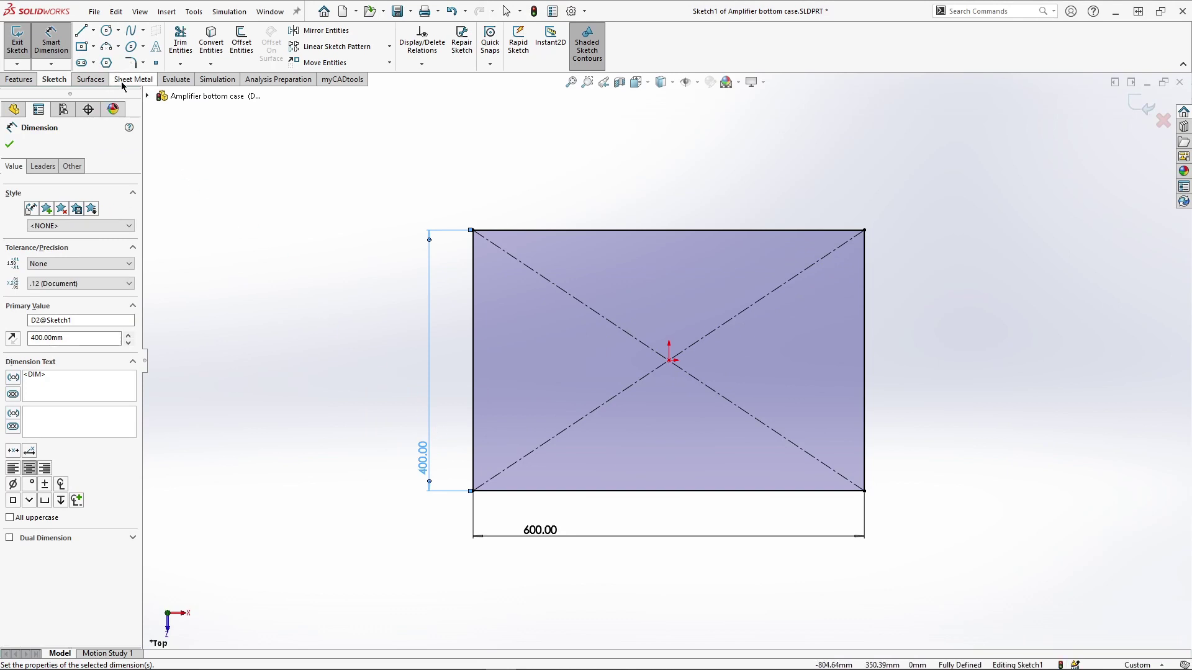
Create a 1.50 mm thick base flange from the 600 × 400 mm sketch, K-Factor 0.5.
left_click(117, 81)
left_click(25, 41)
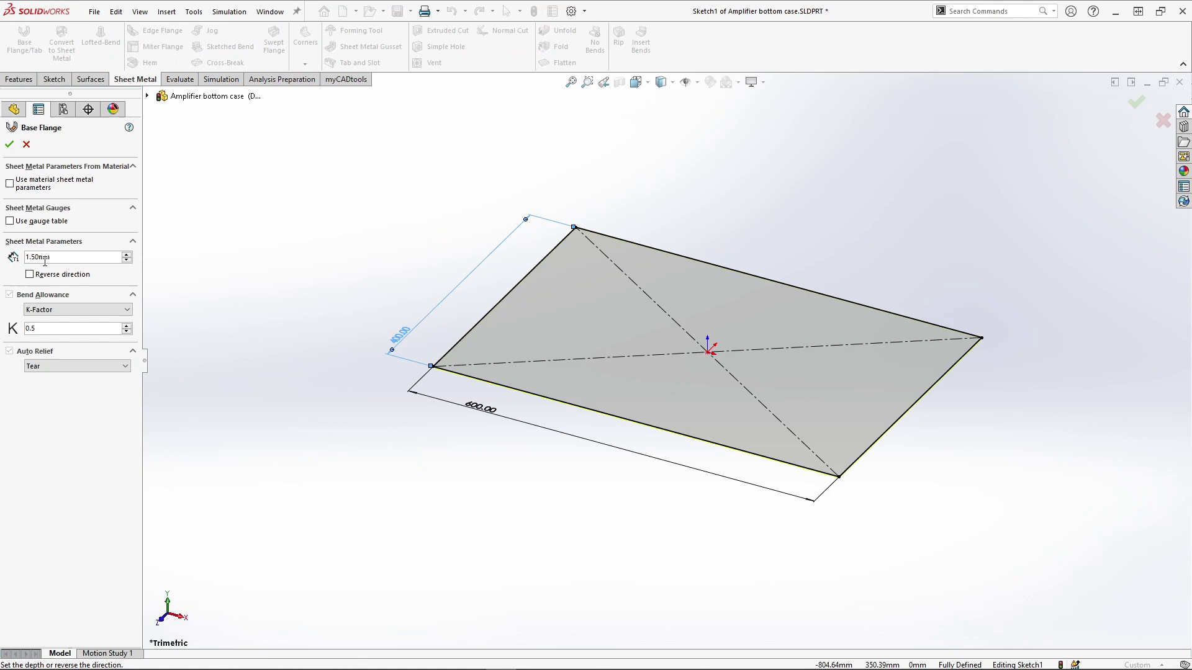
double_click(44, 258)
left_click(60, 309)
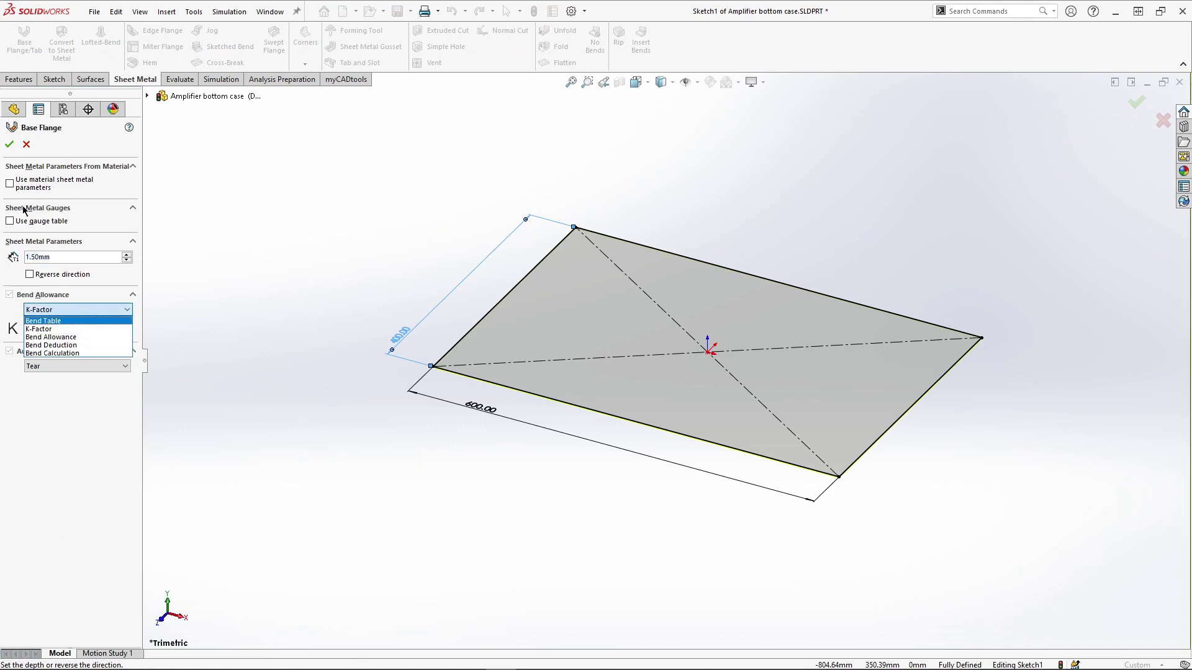
left_click(9, 148)
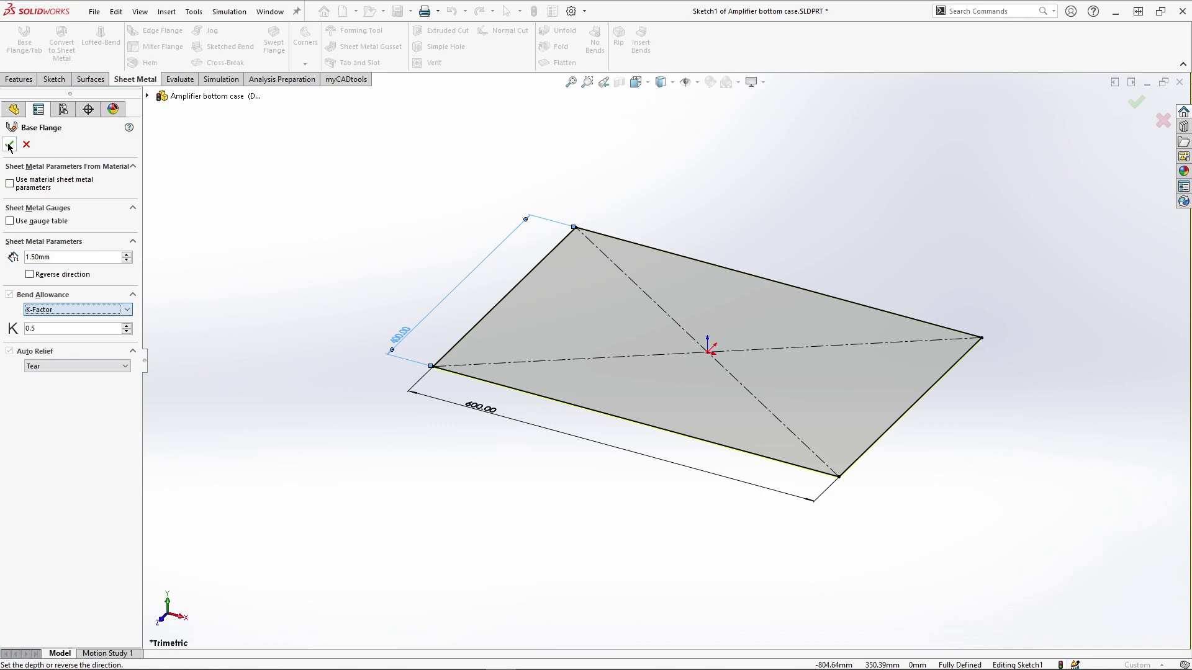
left_click(8, 147)
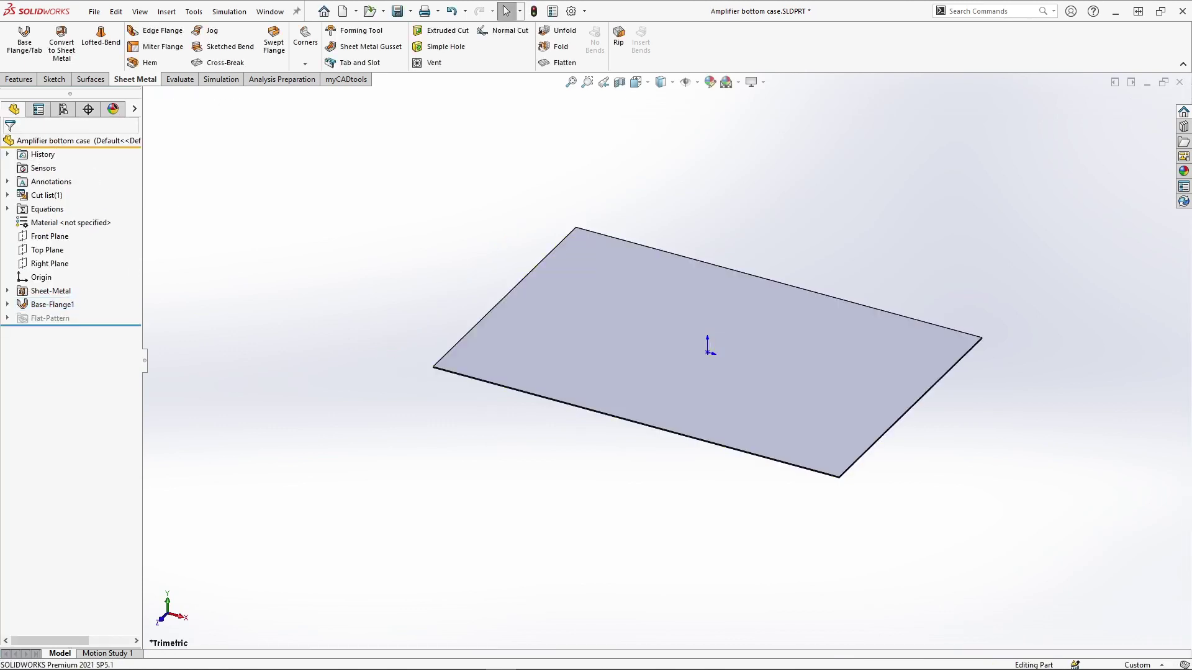
Start an edge flange on the plate's left, back, right and front edges.
left_click(158, 31)
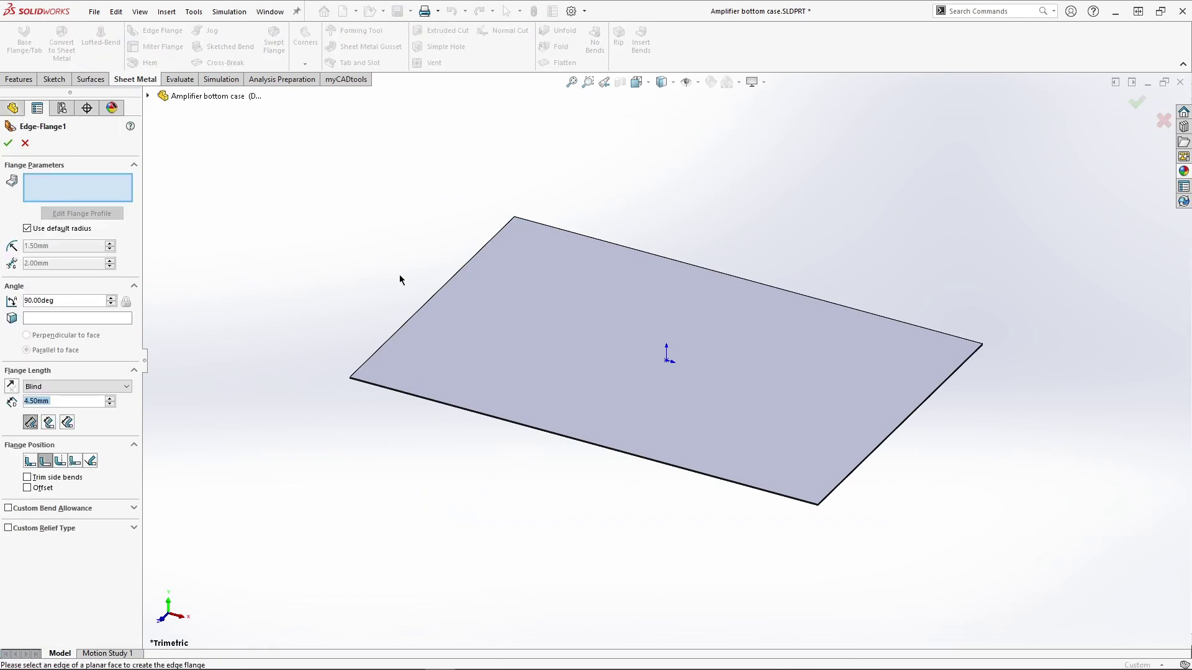
left_click(426, 309)
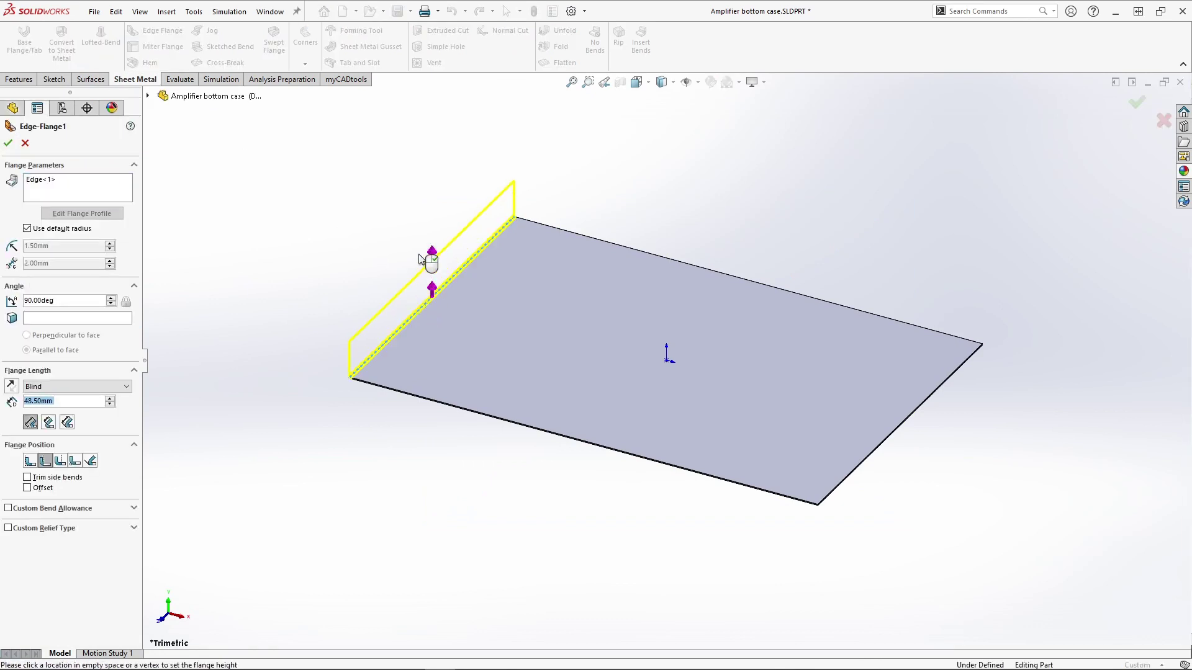
left_click(569, 231)
left_click(912, 414)
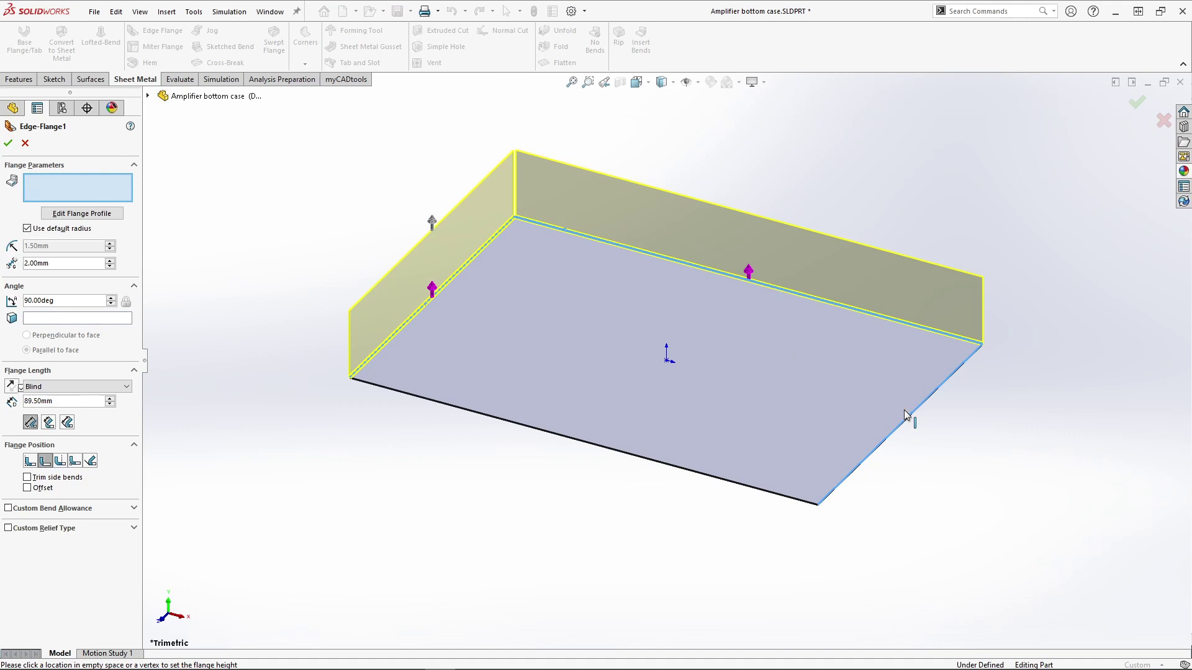
left_click(752, 487)
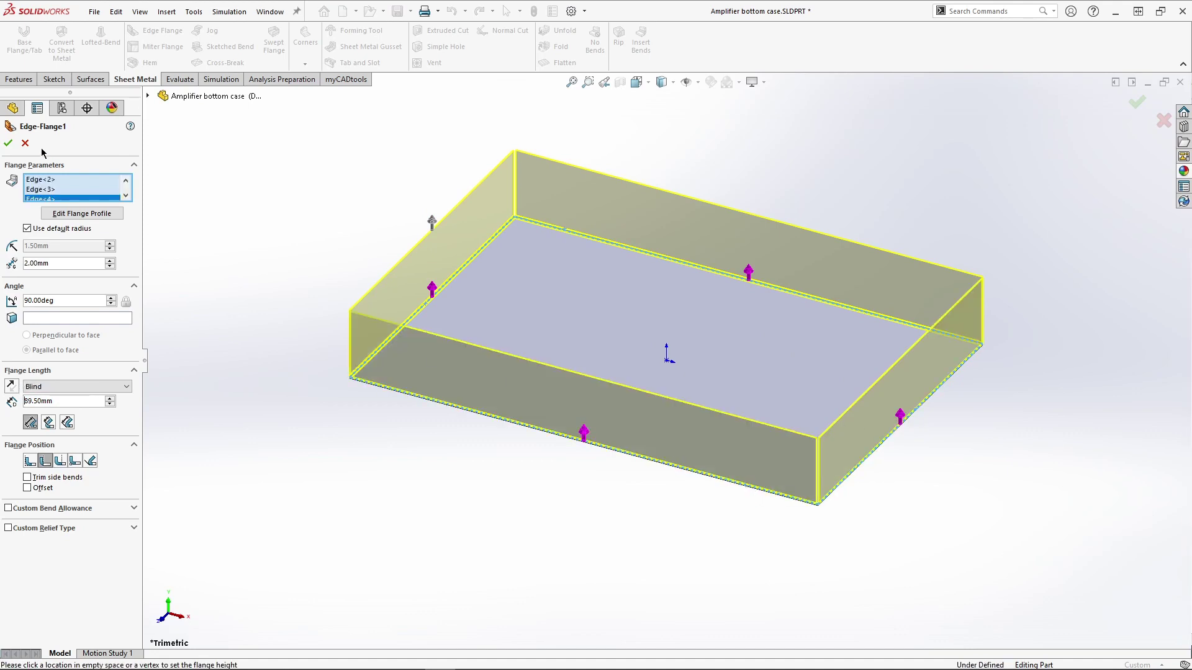
Set the edge flange length to 80 mm and the corner gap to 0.15 mm.
left_click_drag(55, 401, 18, 403)
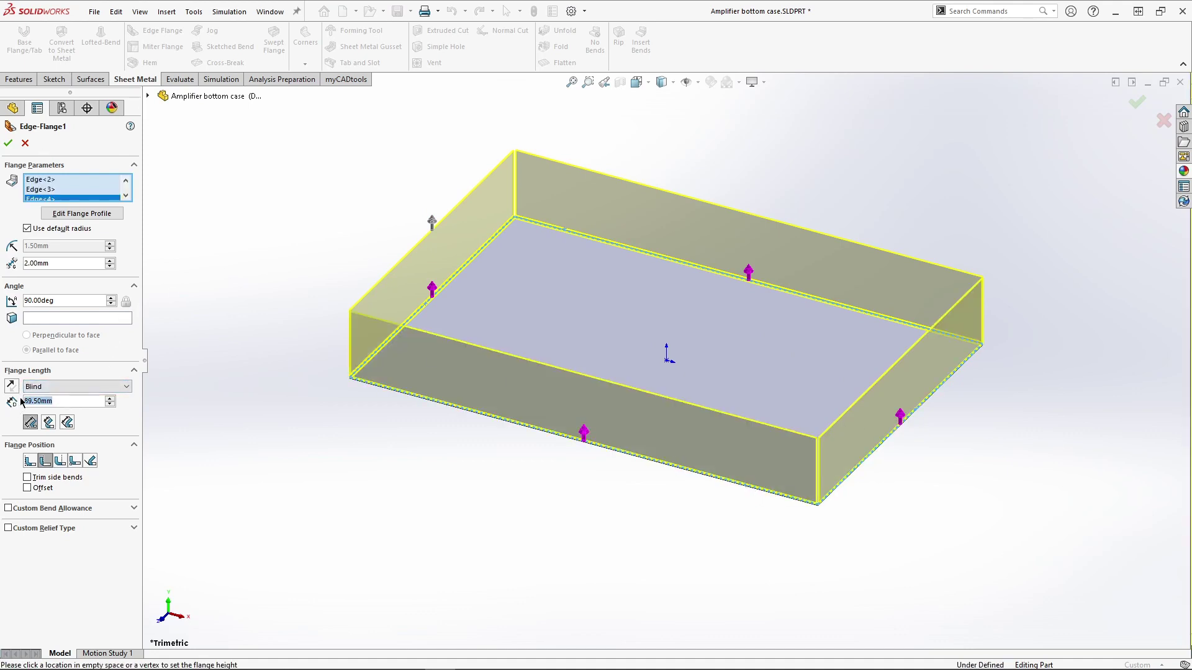
type("3")
key("Return")
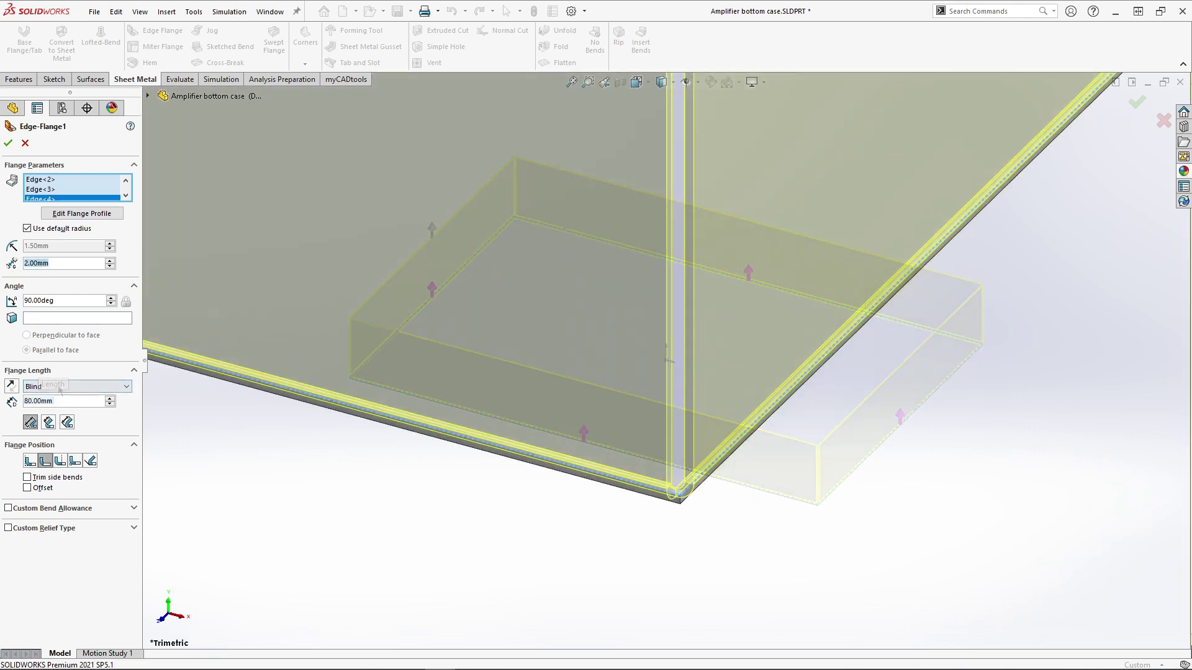
double_click(40, 261)
type("0.15")
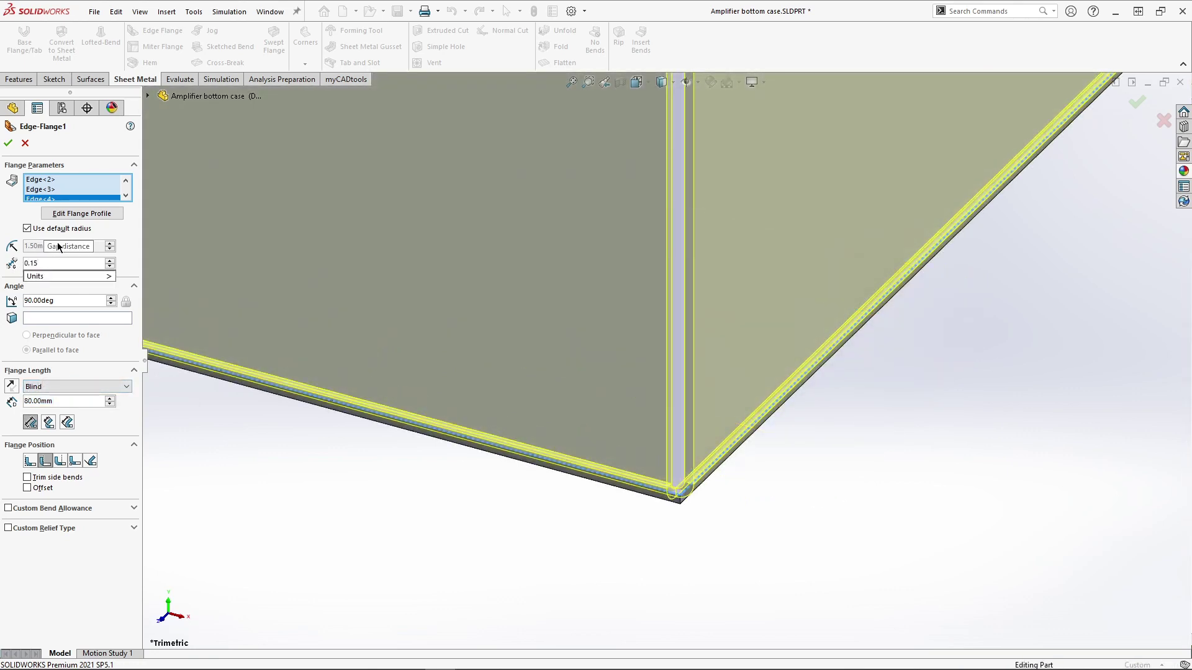
key("Return")
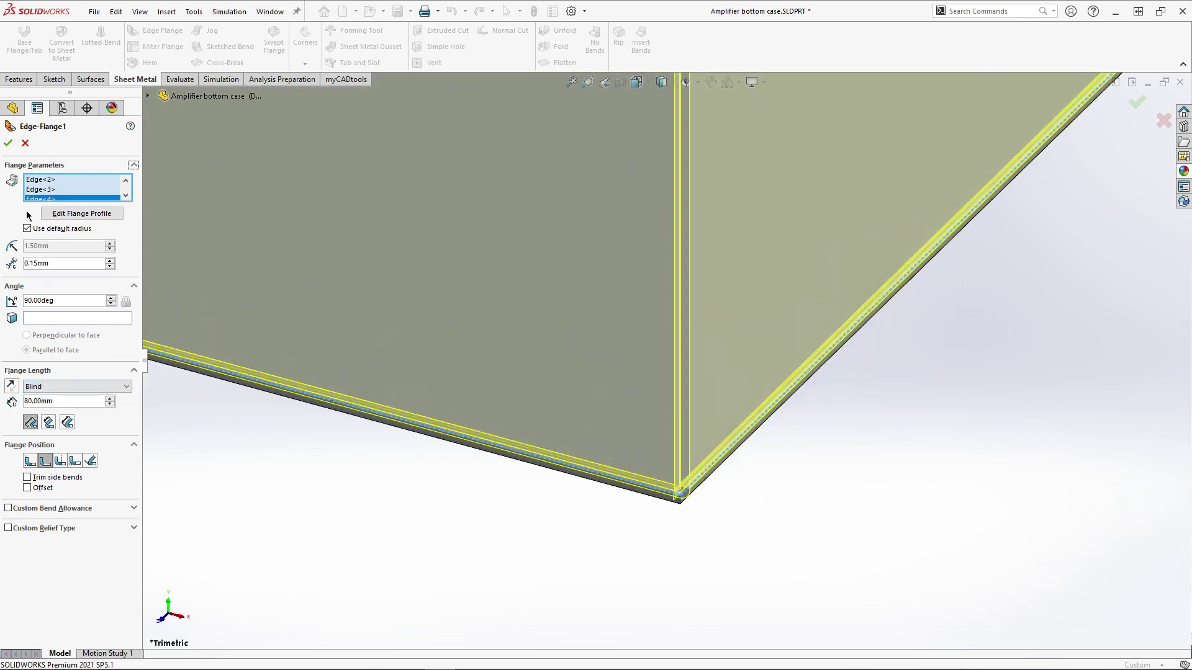
Confirm the four edge flanges and show the case in isometric view.
left_click(8, 142)
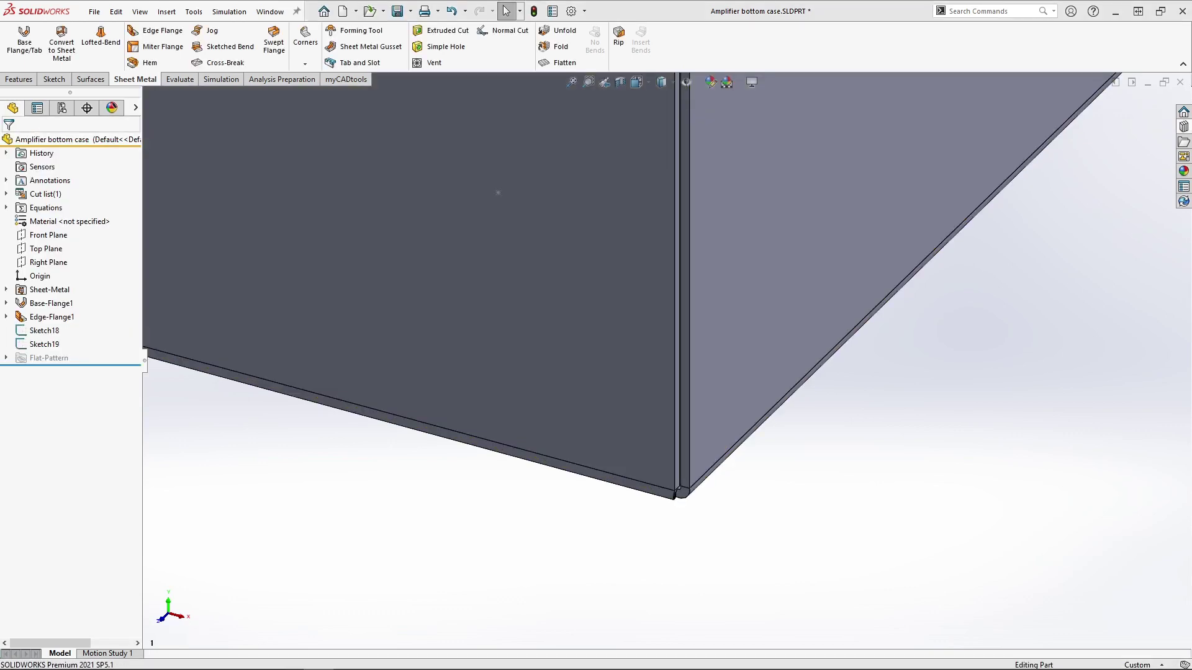
key("space")
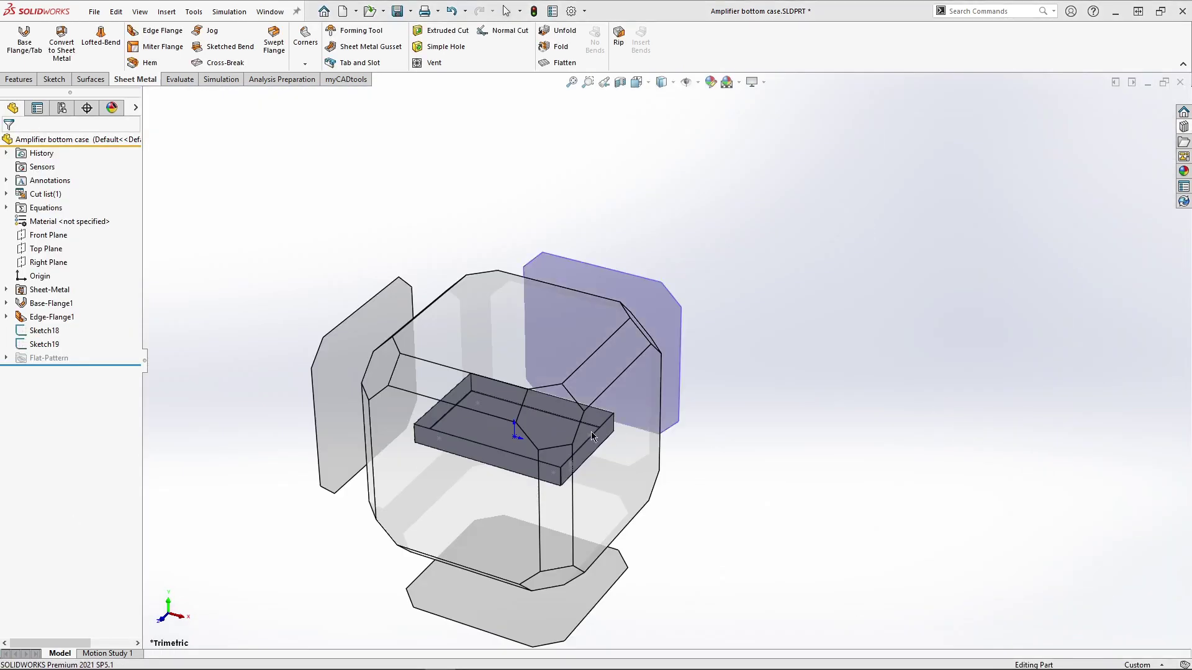
left_click(546, 429)
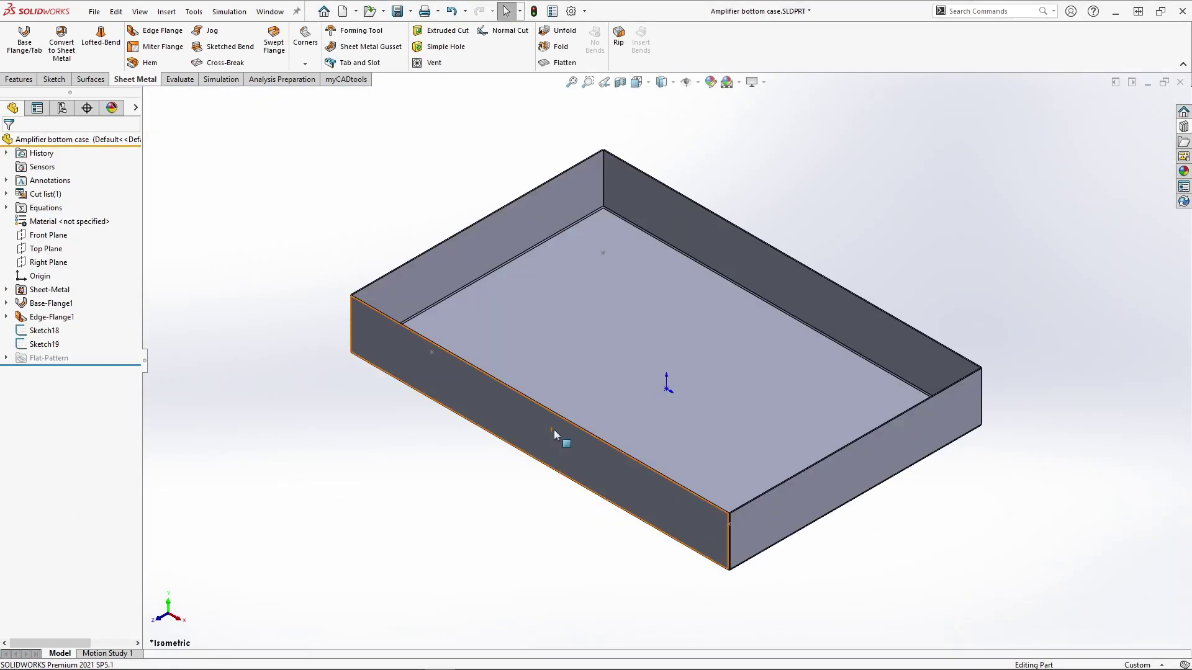
Place a counter sink emboss on the case floor with three additional positioned points.
left_click(1182, 128)
left_click_drag(1050, 286, 652, 258)
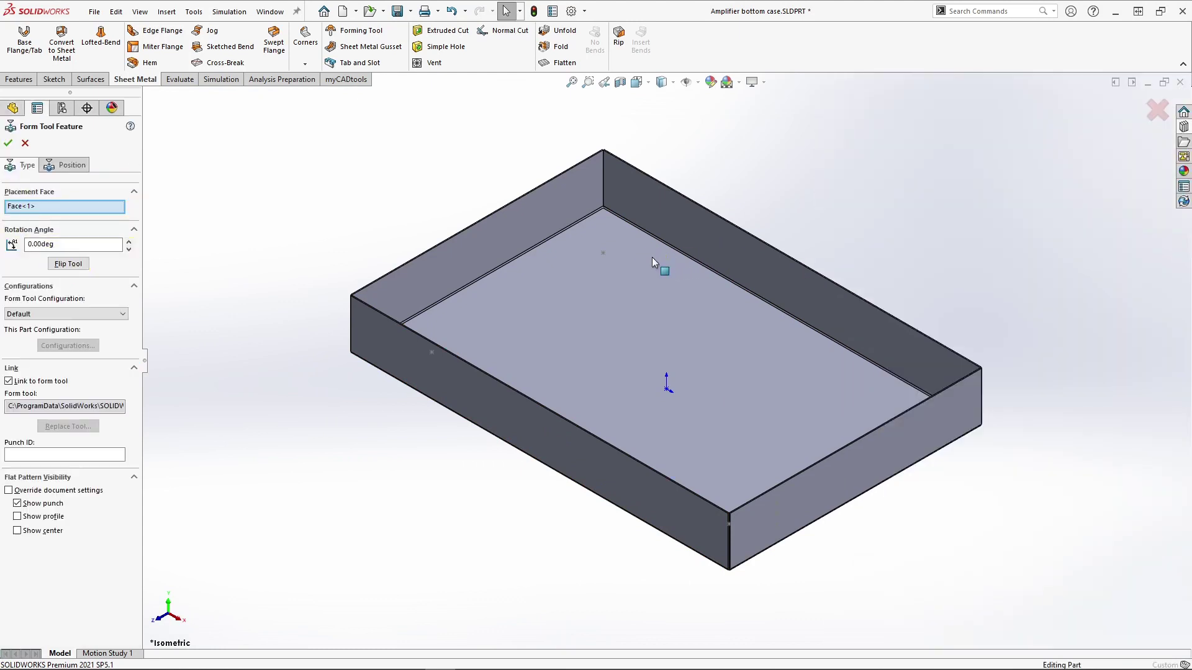
left_click(68, 166)
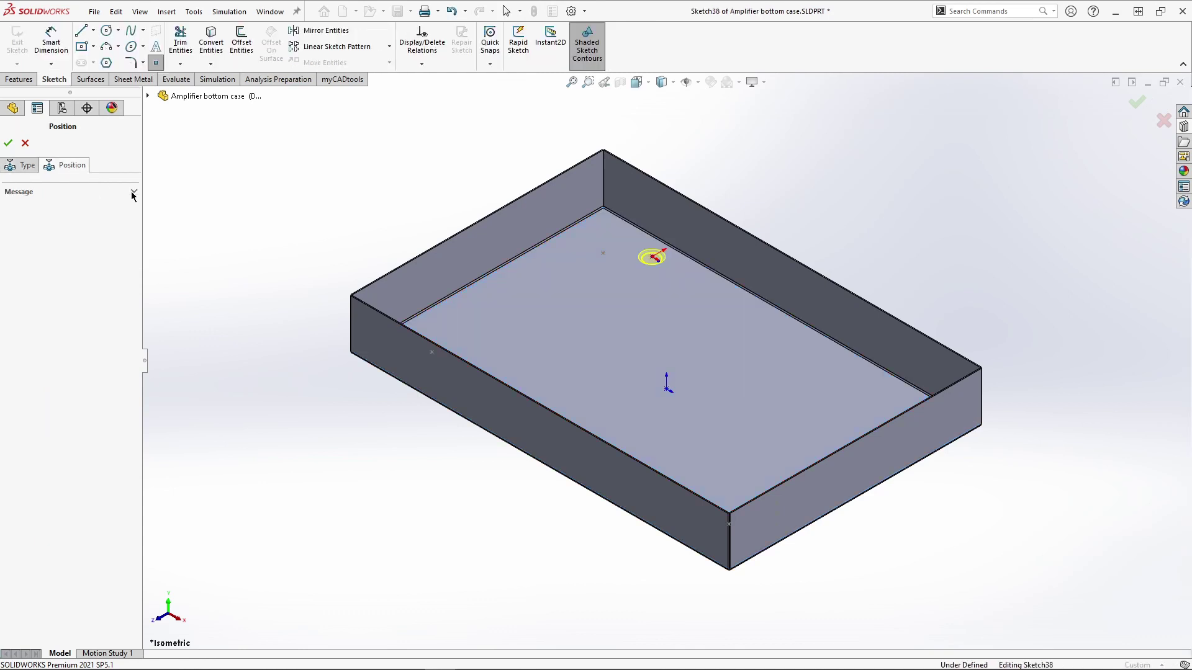
left_click(432, 352)
left_click(729, 525)
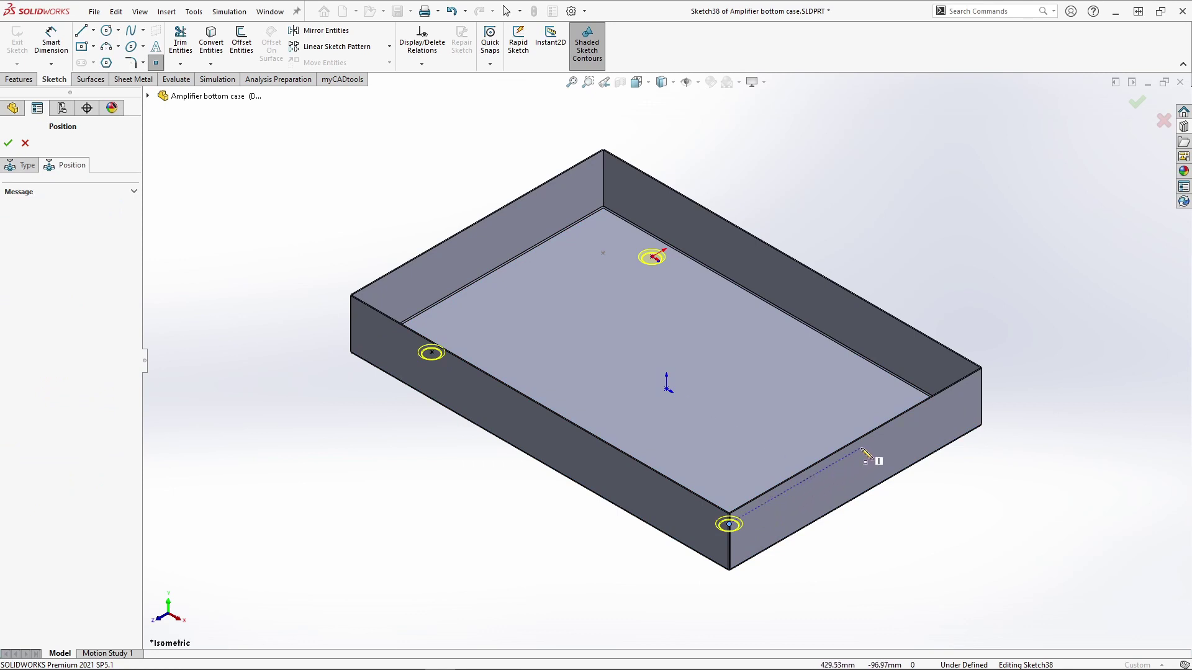
left_click(901, 426)
key("Escape")
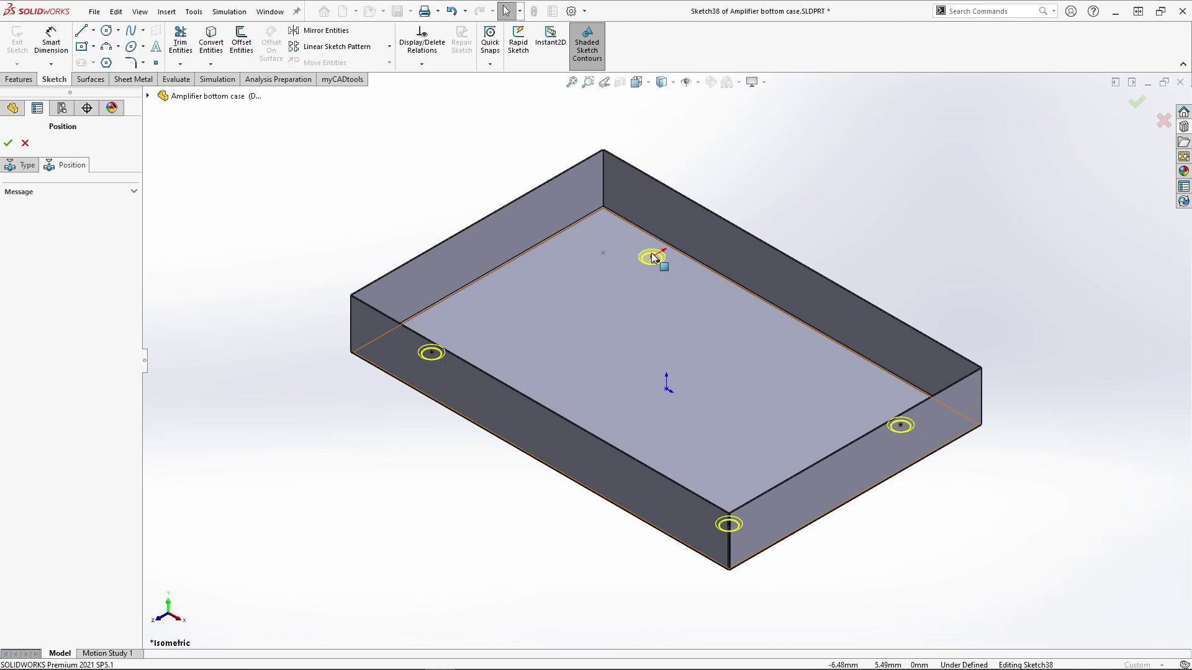
left_click_drag(655, 259, 606, 260)
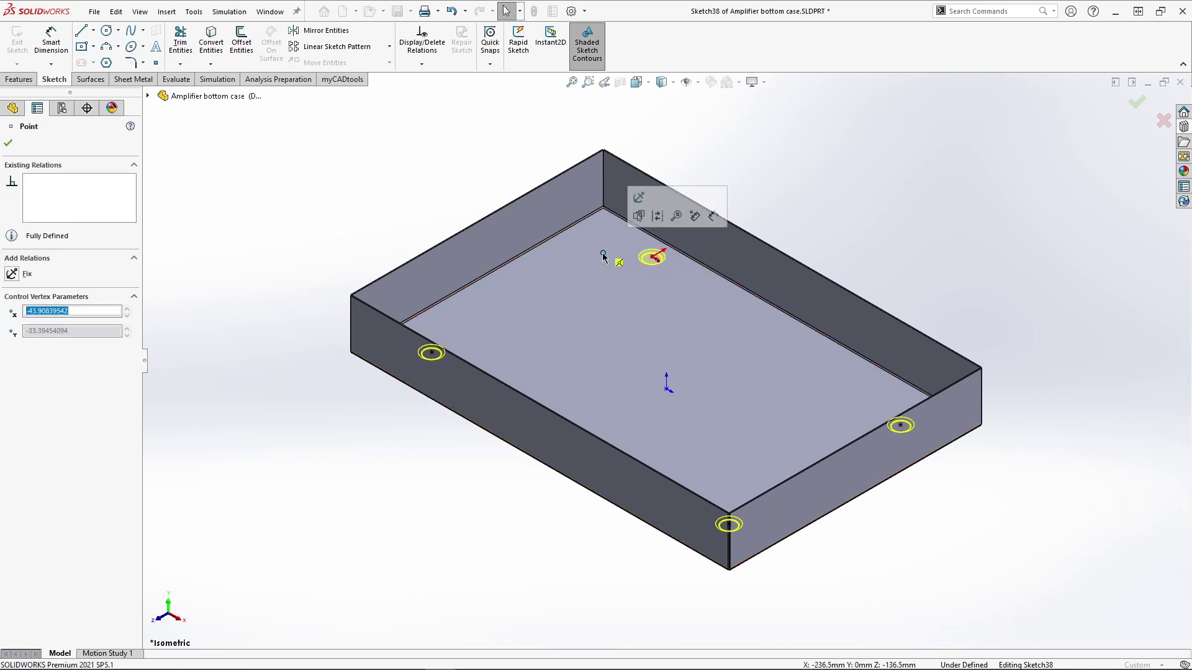
left_click(1137, 102)
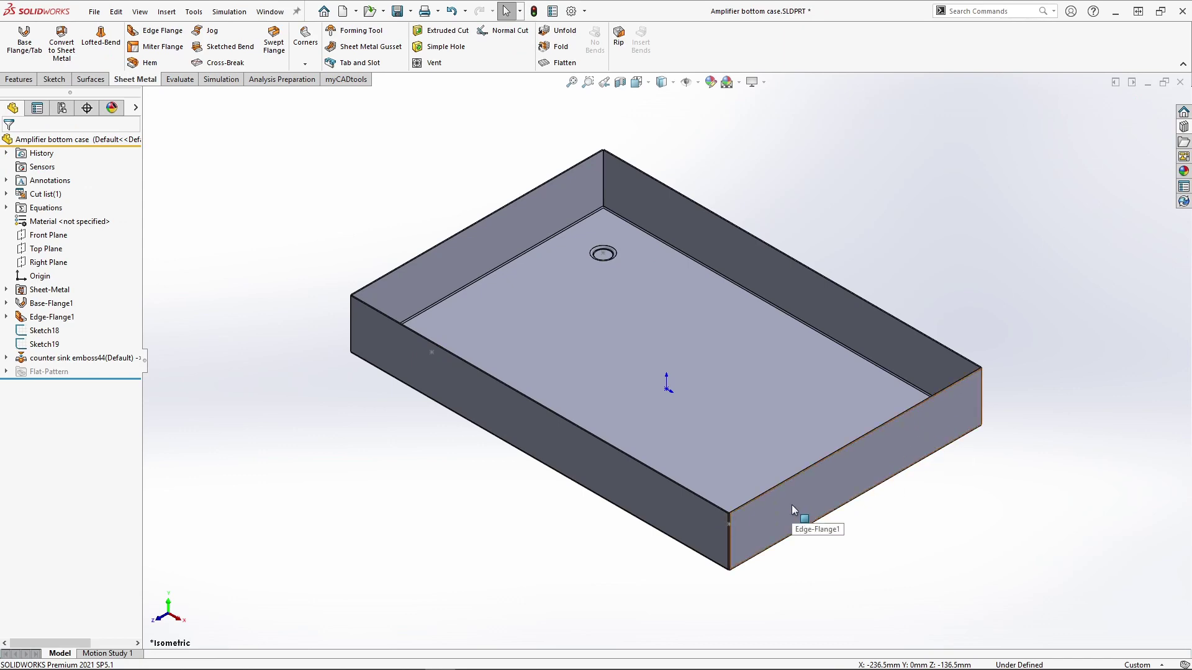
Place the louver2 forming tool on the side wall, flipped and rotated 270°.
key("space")
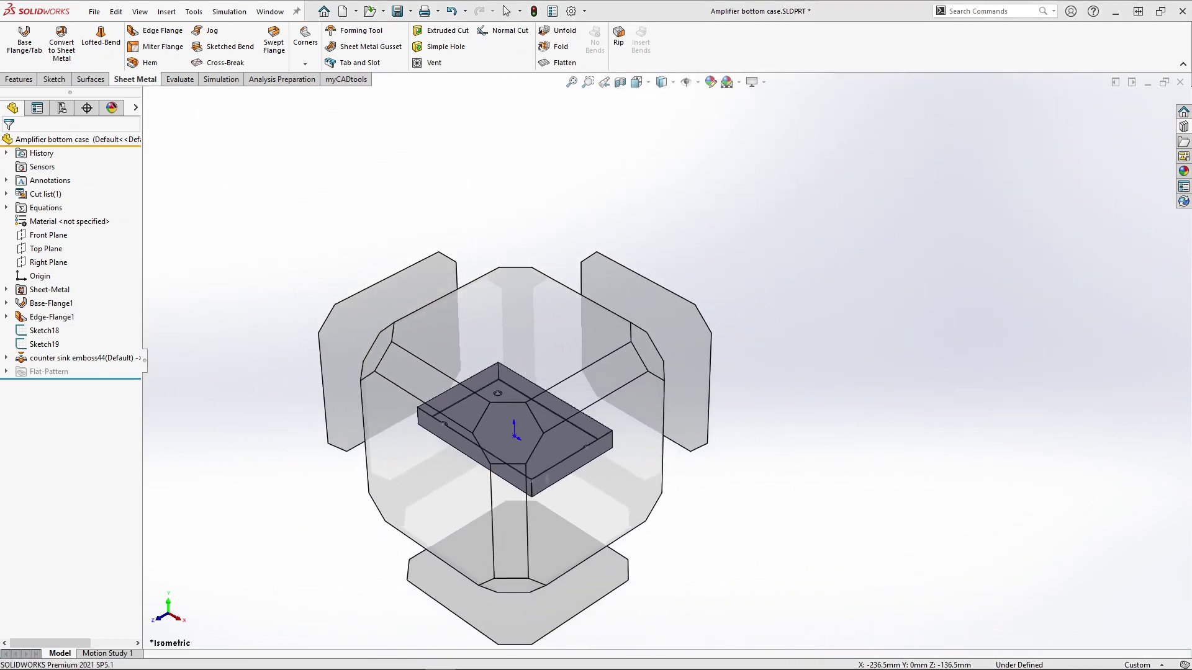
left_click(381, 487)
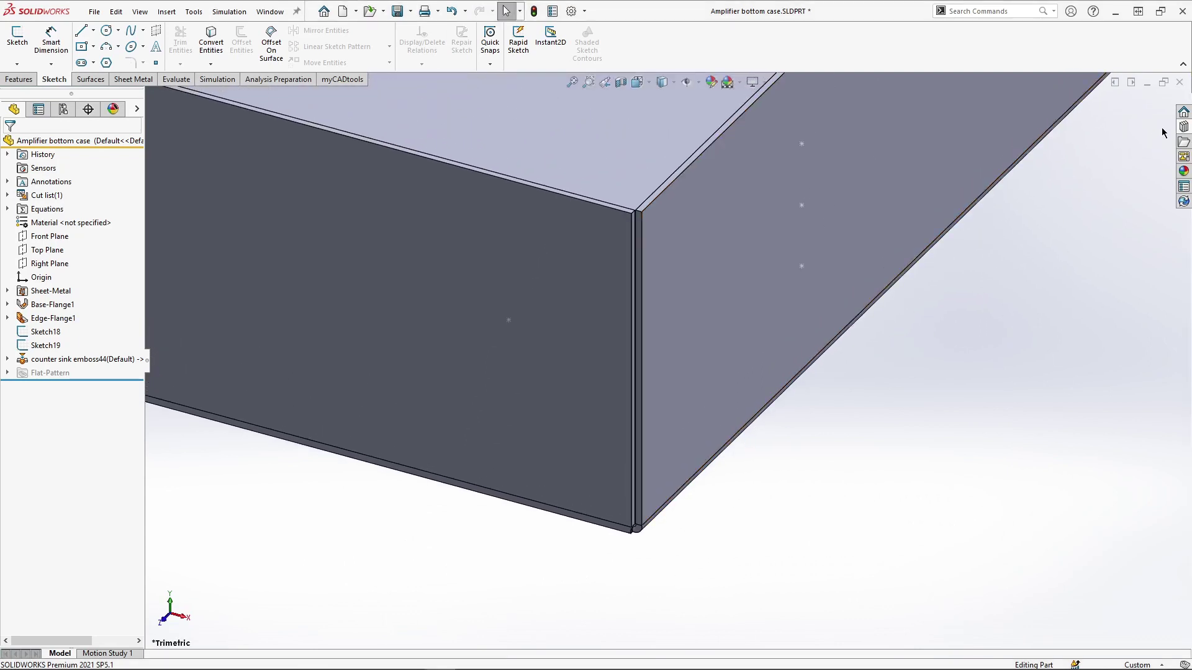
left_click(1184, 126)
left_click(906, 242)
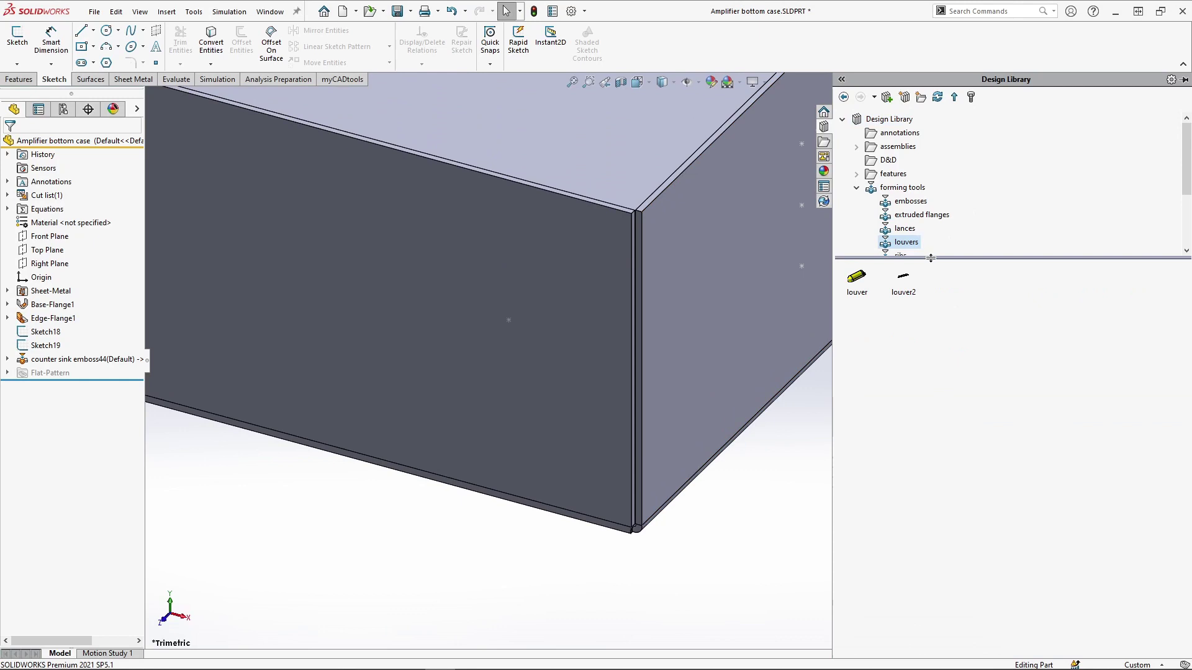
left_click_drag(907, 280, 728, 285)
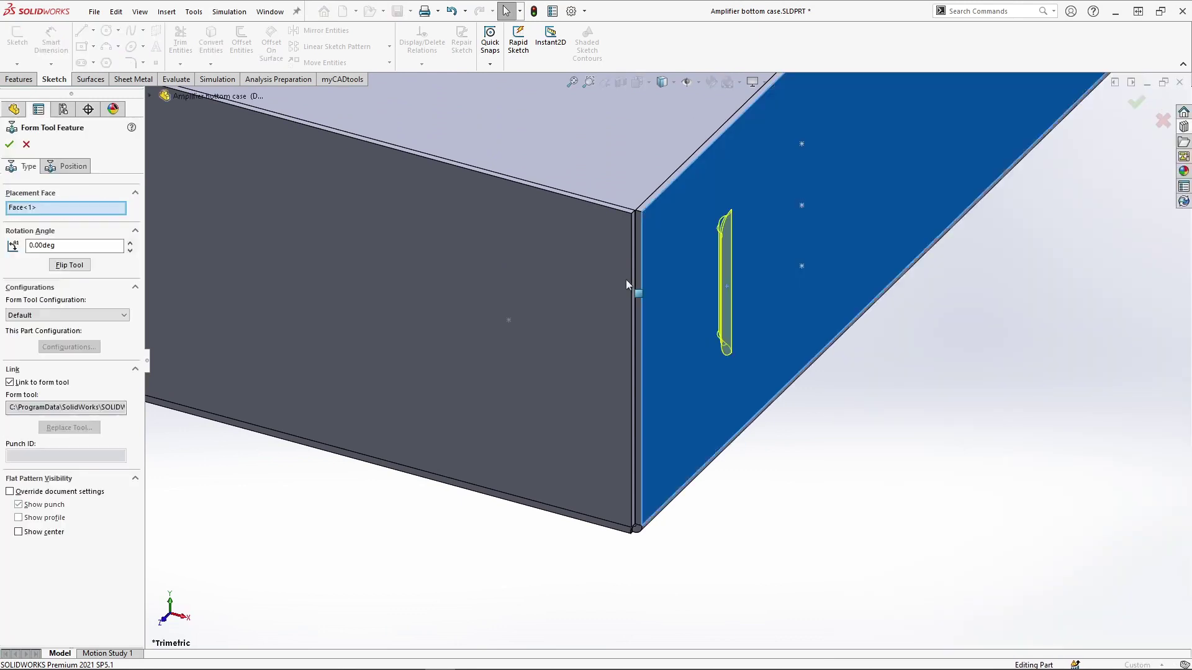
left_click(58, 264)
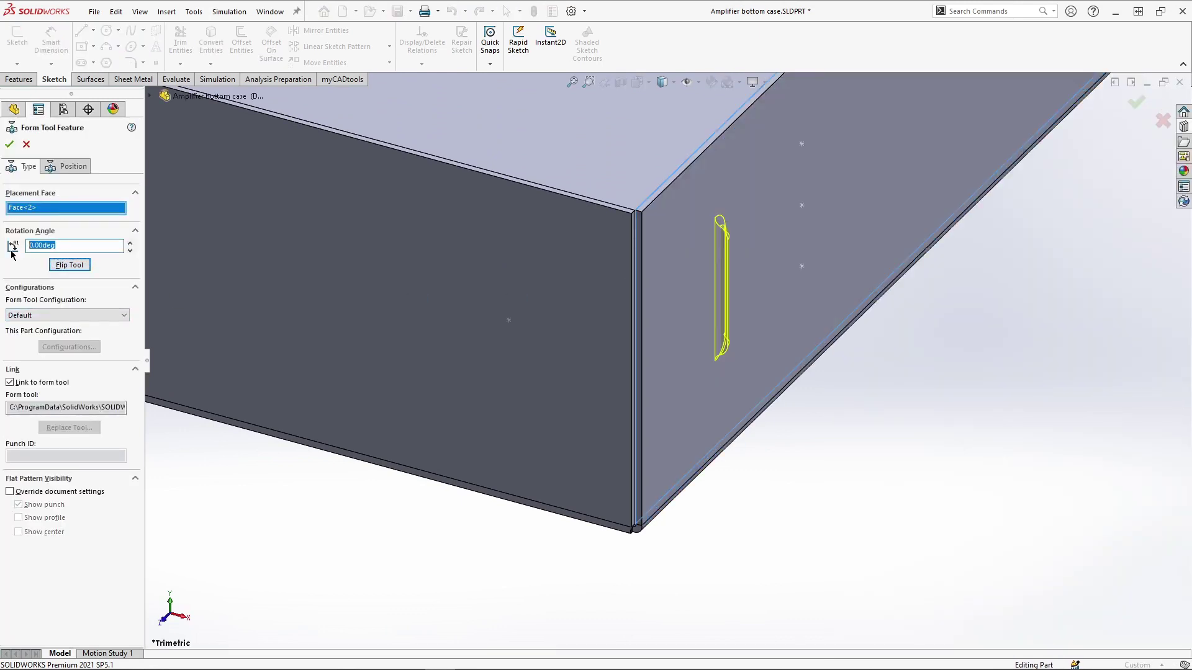
type("270")
key("Return")
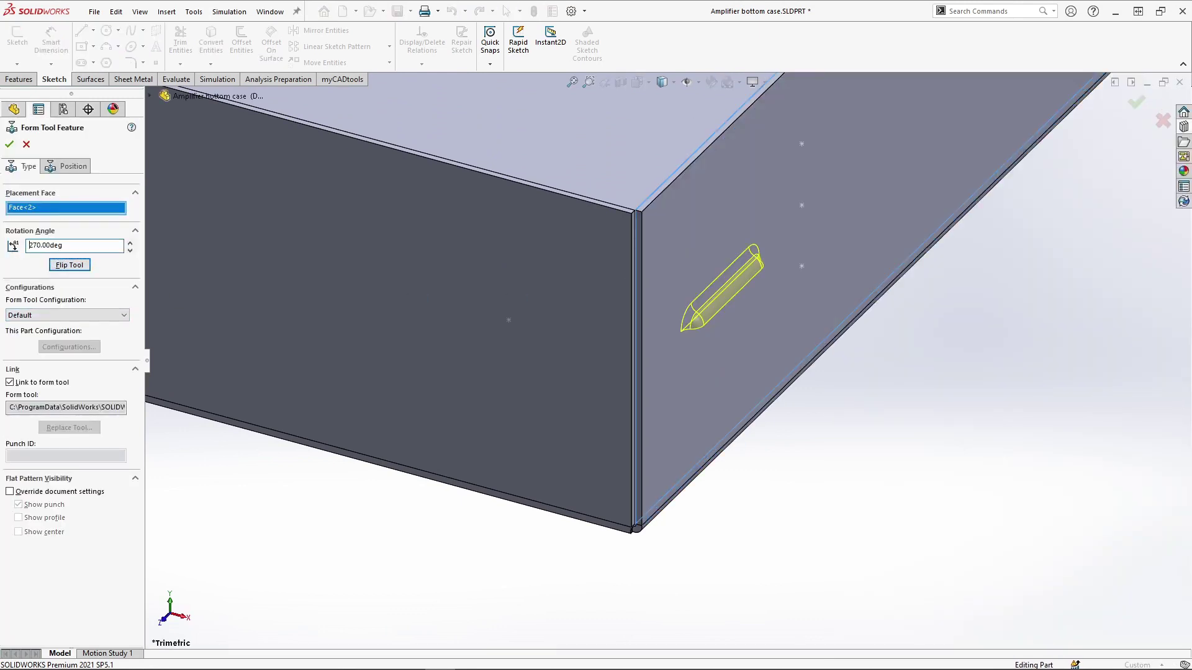
Position three stacked louvers on the side wall and confirm them.
left_click(73, 167)
left_click(802, 266)
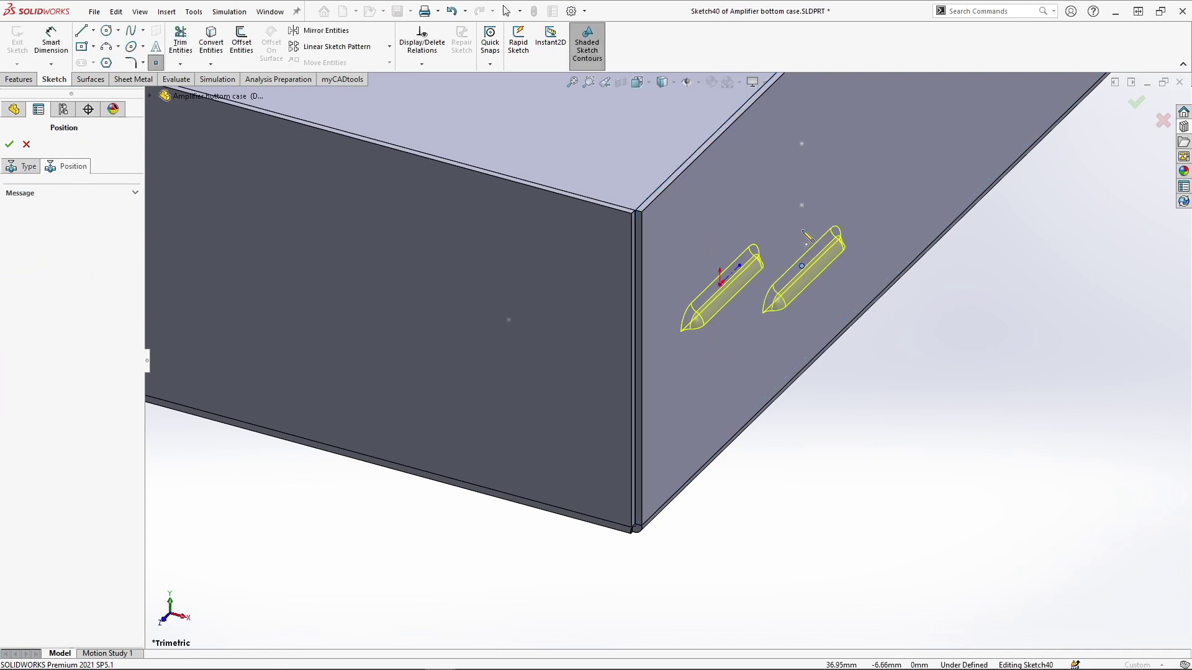
left_click(803, 205)
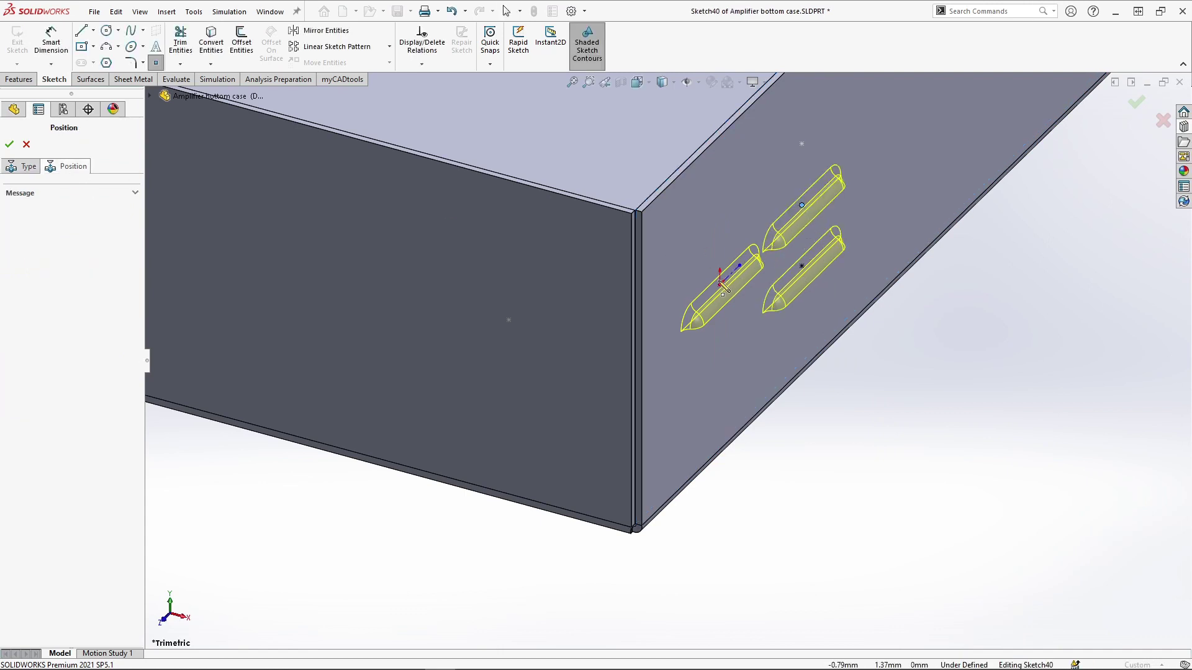
key("Escape")
left_click(770, 213)
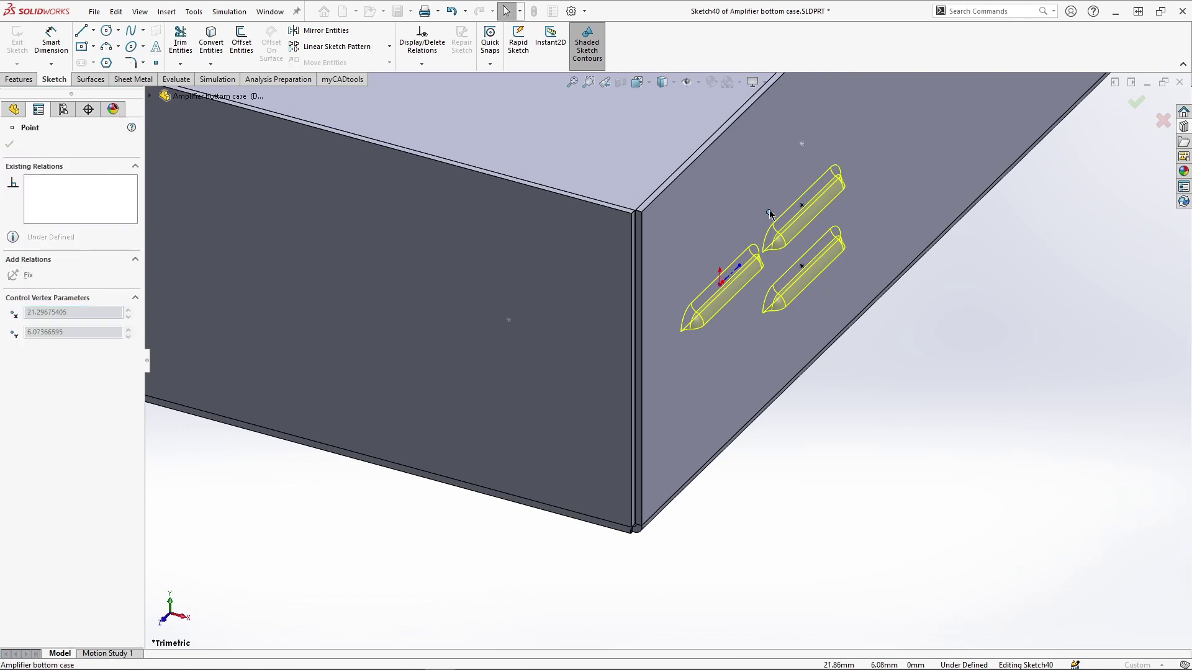
left_click_drag(804, 149, 802, 144)
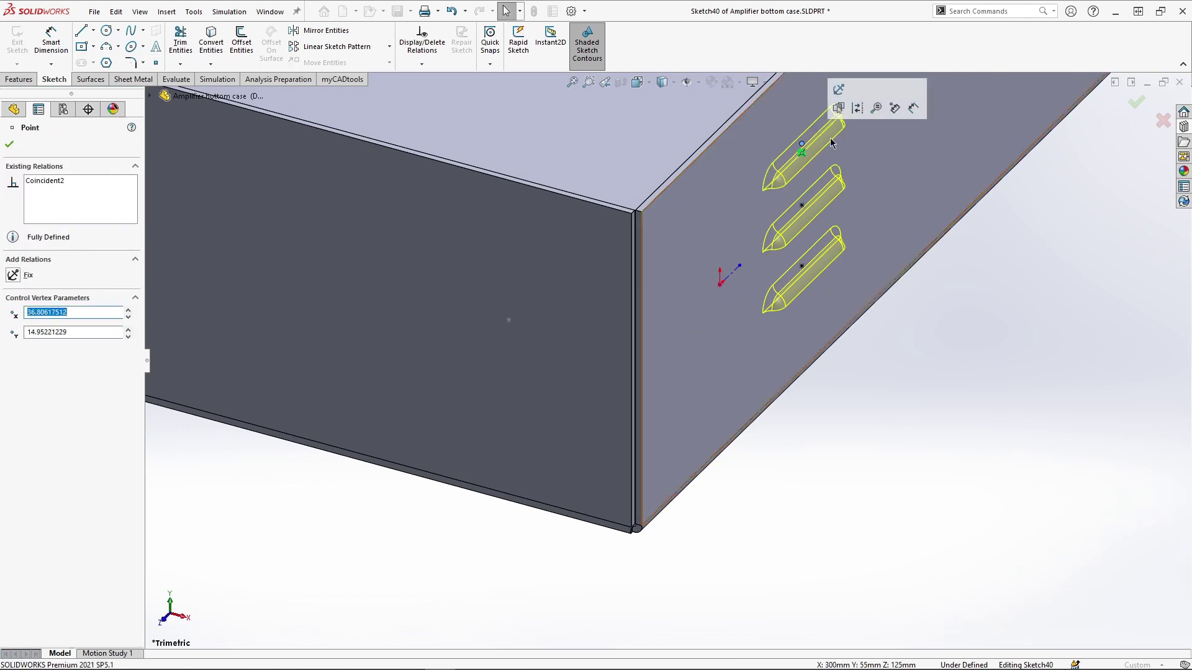
left_click(1136, 103)
middle_click_drag(668, 288, 814, 297, "ctrl")
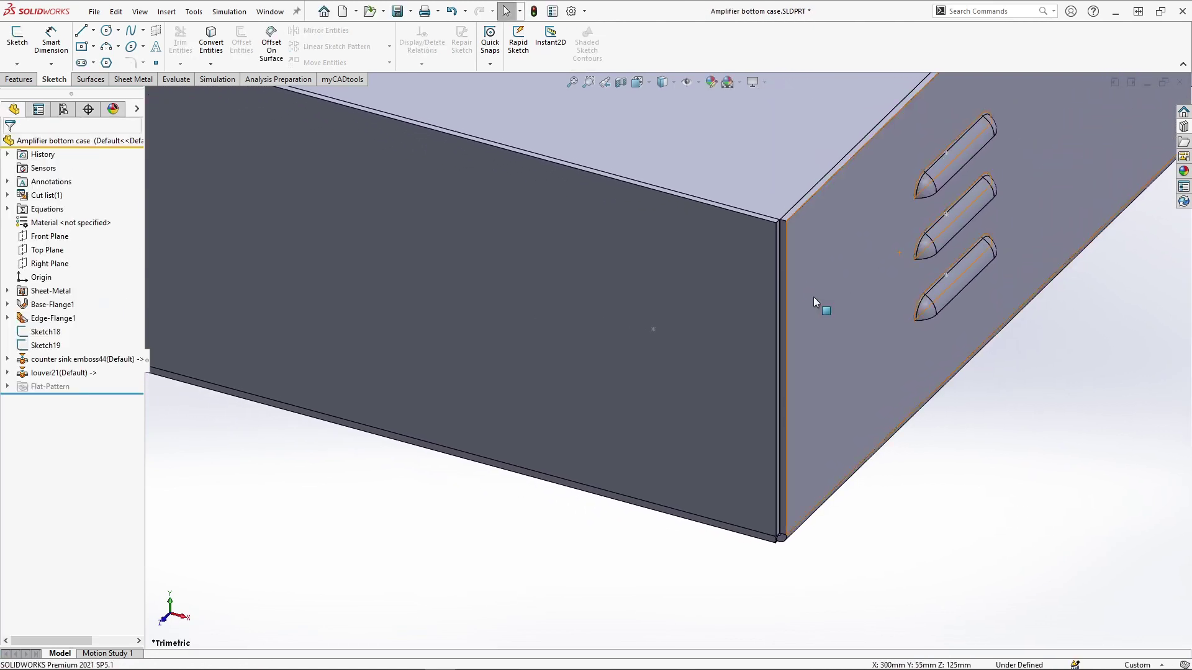
Place the vent sketch from the Design Library onto the front wall.
left_click(1182, 126)
left_click(894, 122)
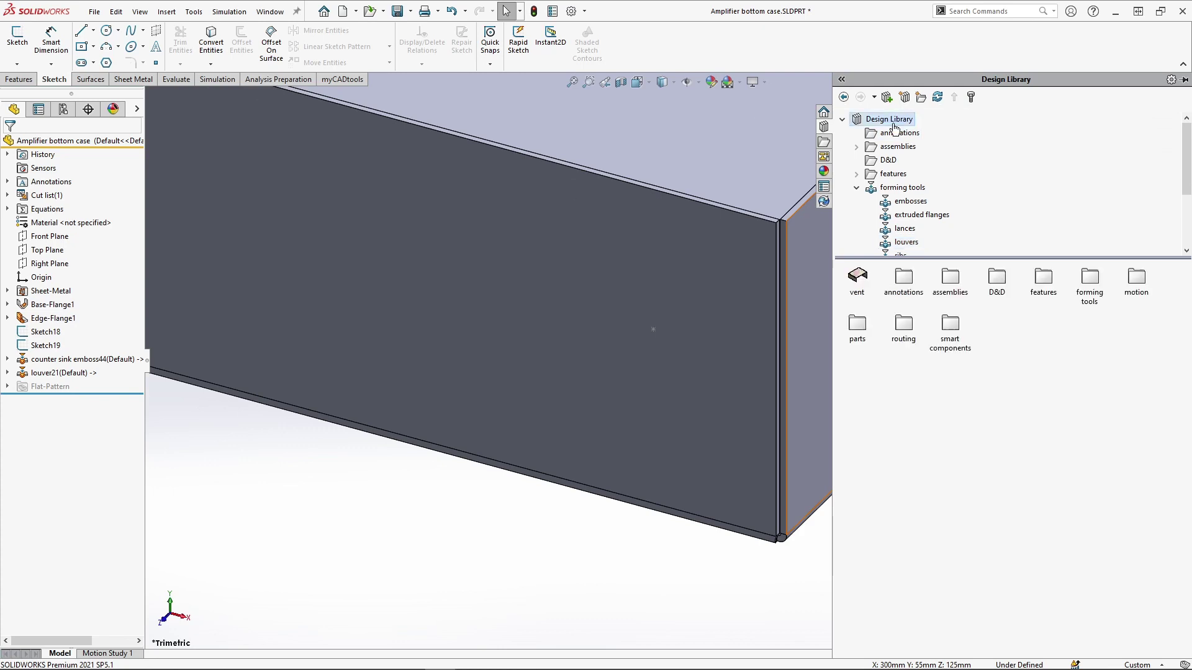
left_click_drag(857, 277, 461, 299)
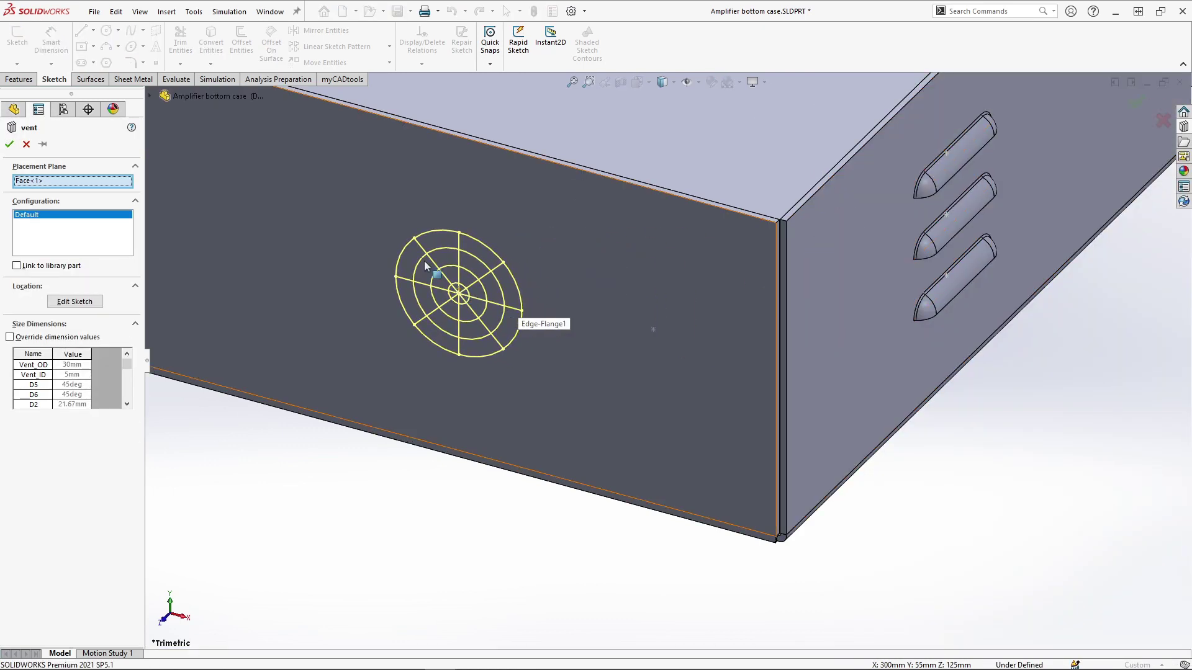
left_click(9, 144)
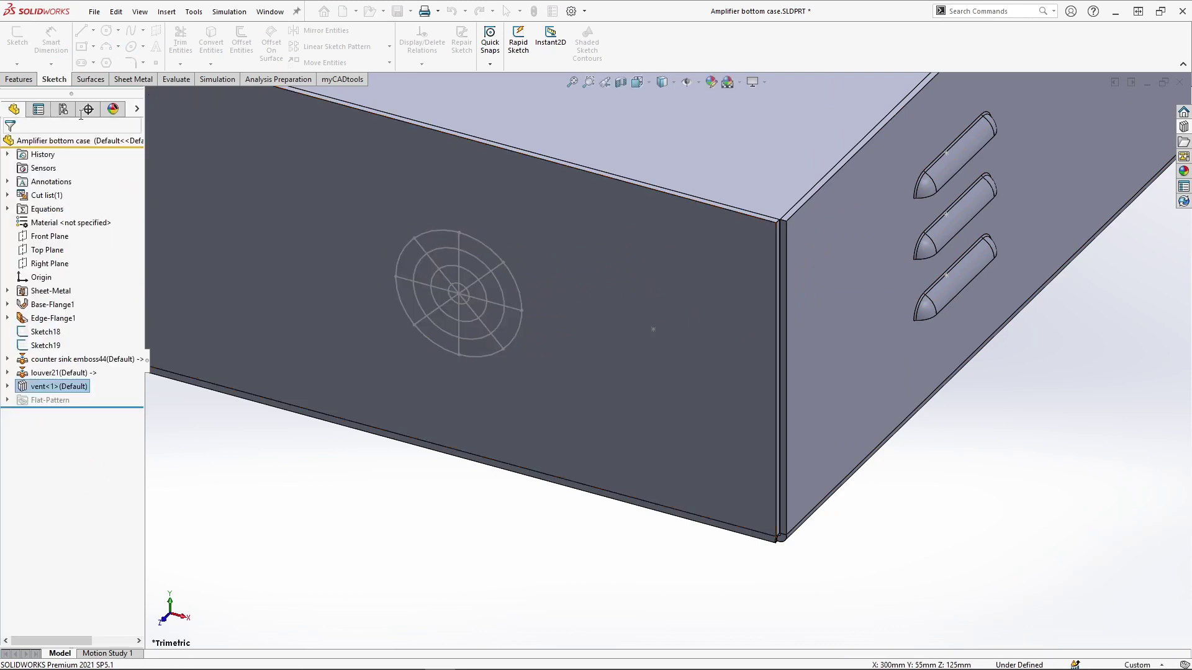
Start a vent using the outer circle as boundary and the horizontal and vertical lines as ribs.
left_click(137, 81)
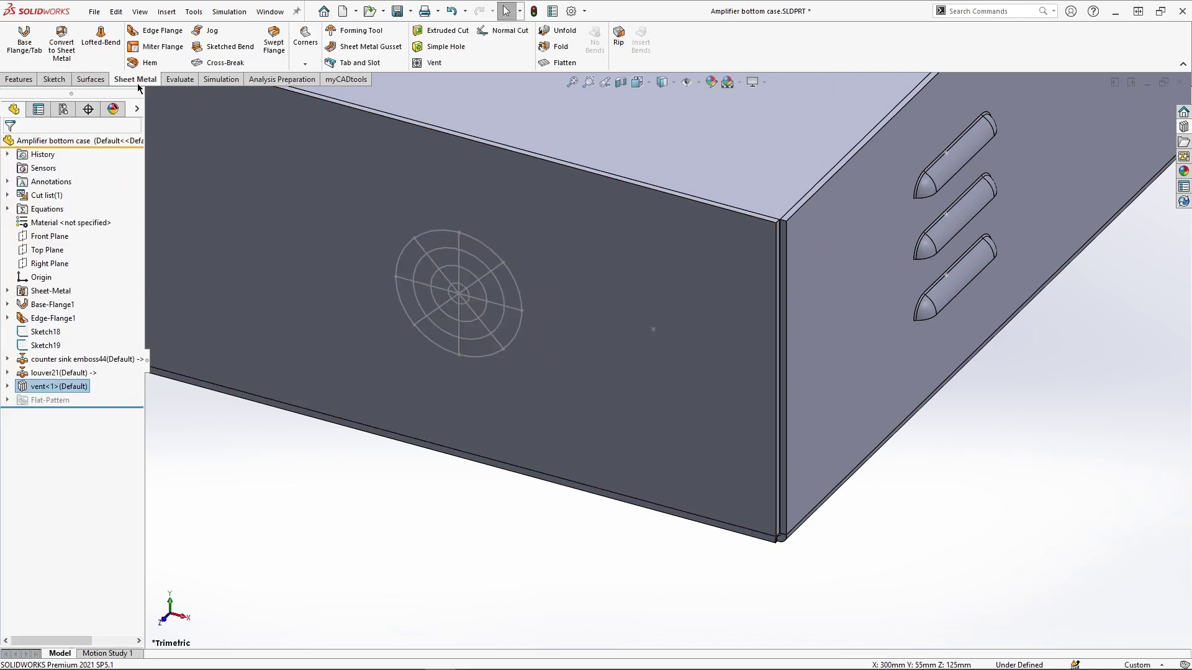
left_click(434, 63)
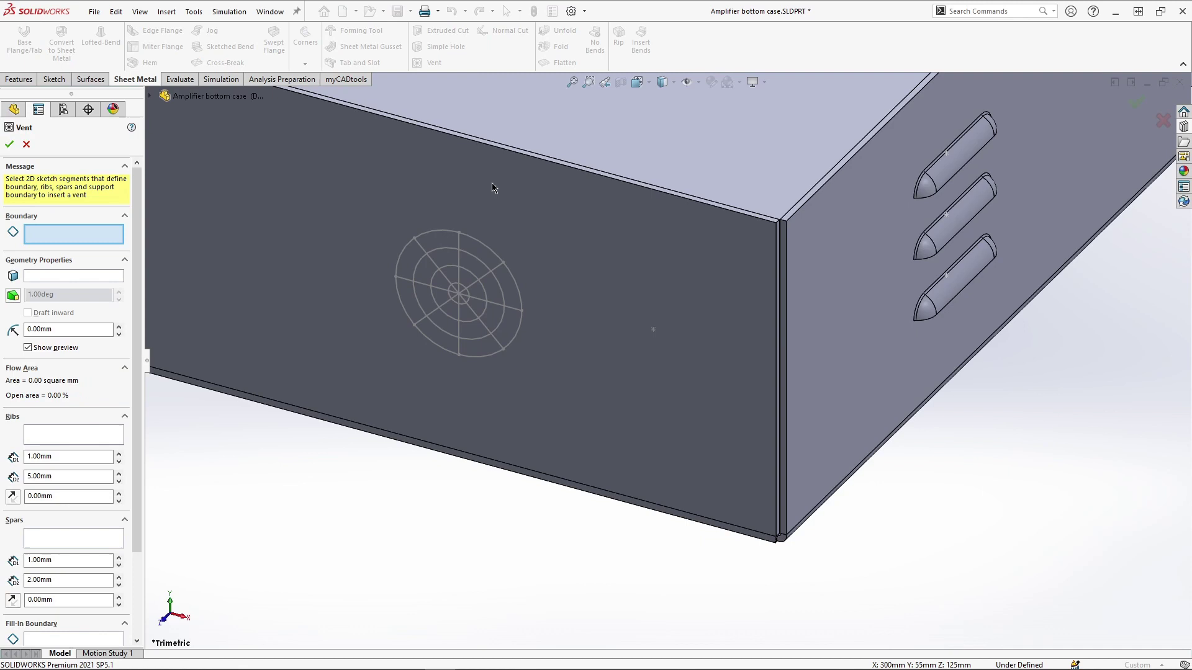
left_click(483, 249)
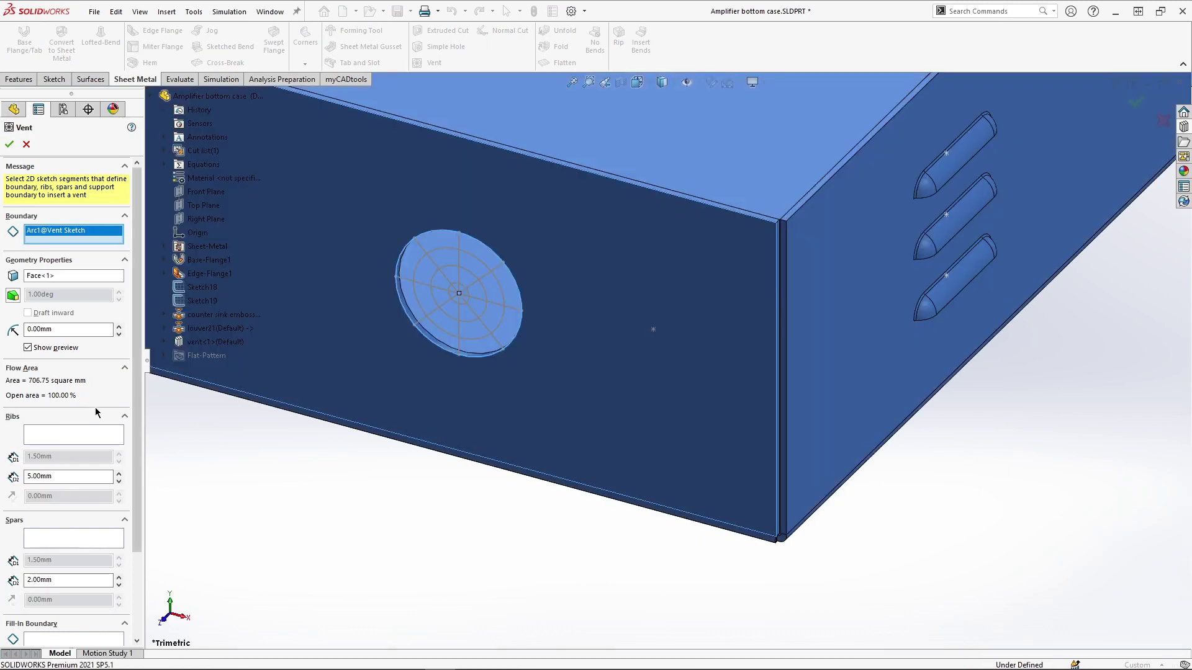
left_click(88, 438)
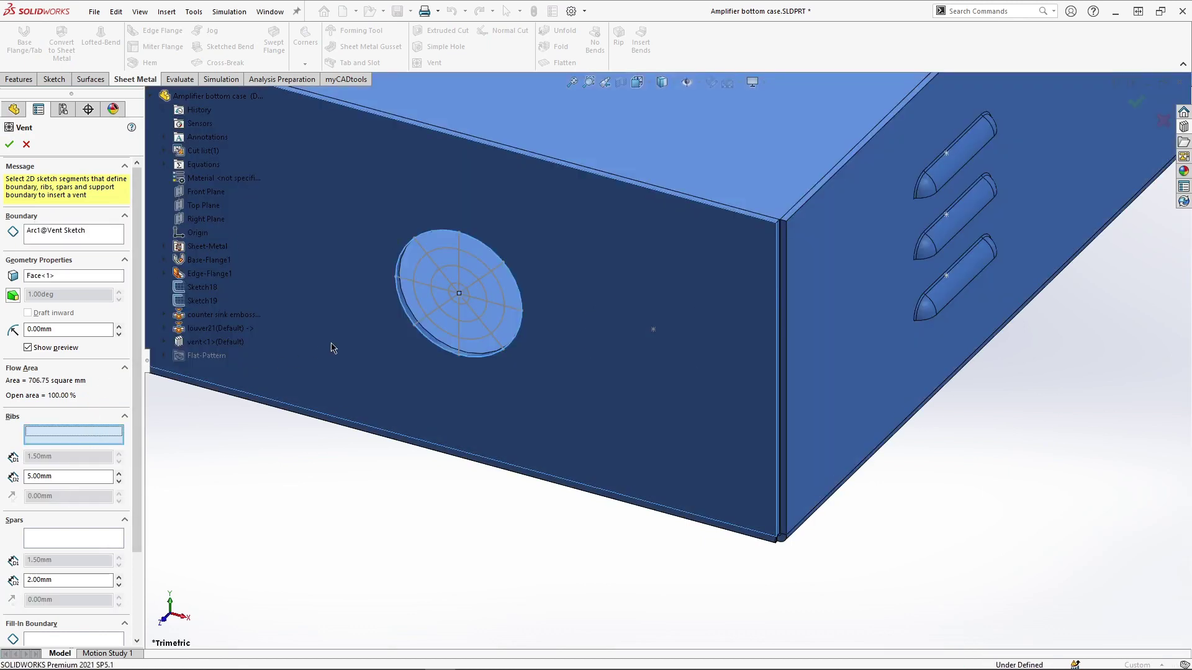
left_click(409, 278)
left_click(458, 248)
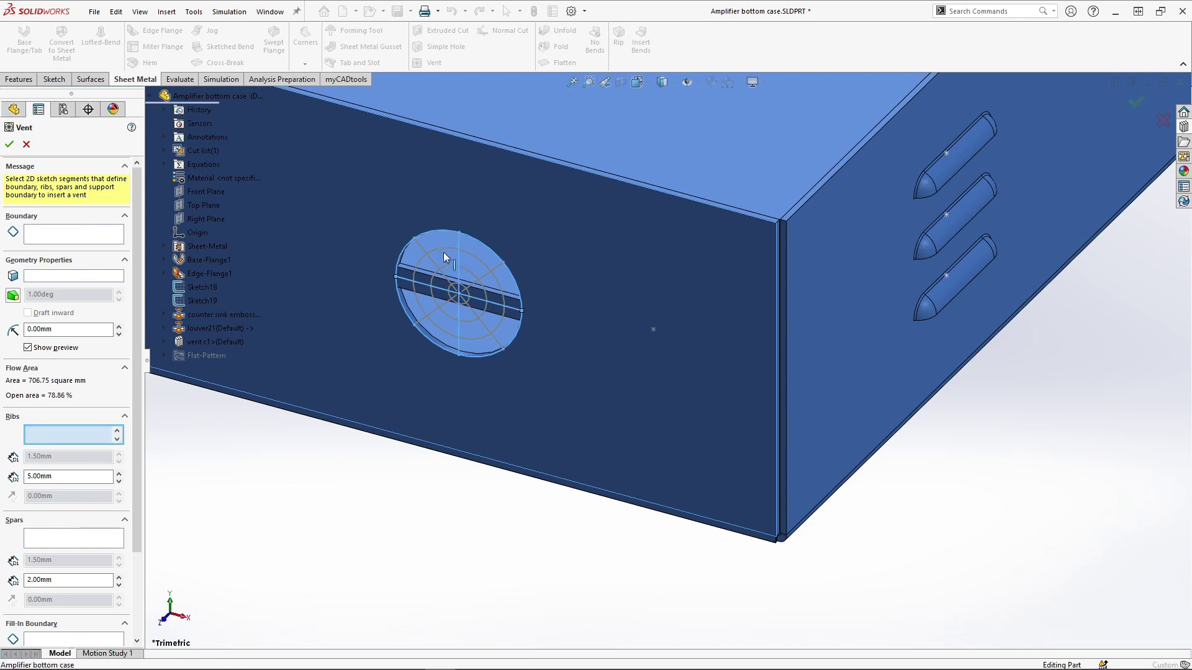
Add the diagonal line and inner circle as spars, with 1.5 mm ribs and 1 mm spars.
left_click(78, 539)
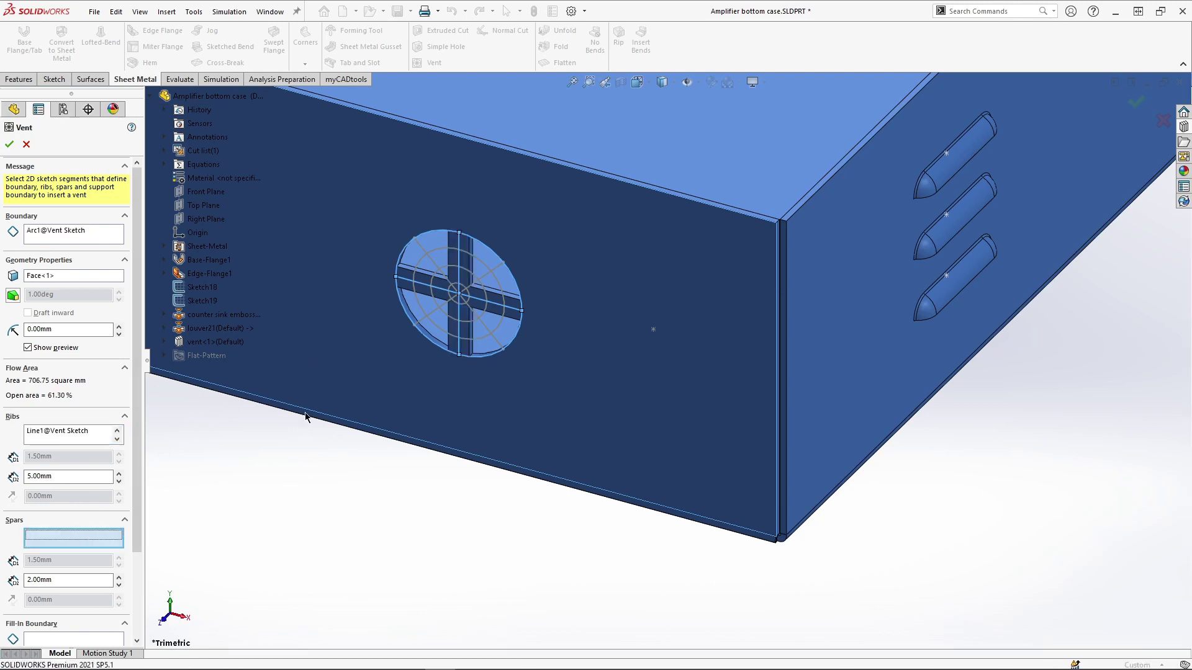
left_click(417, 329)
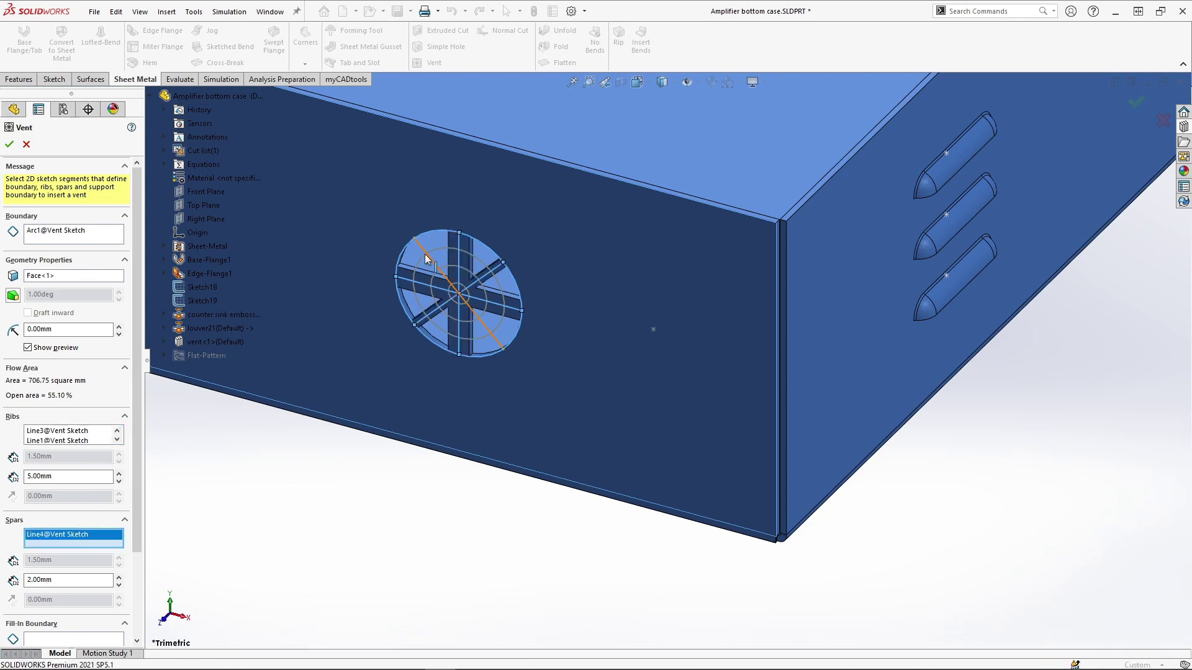
left_click(422, 264)
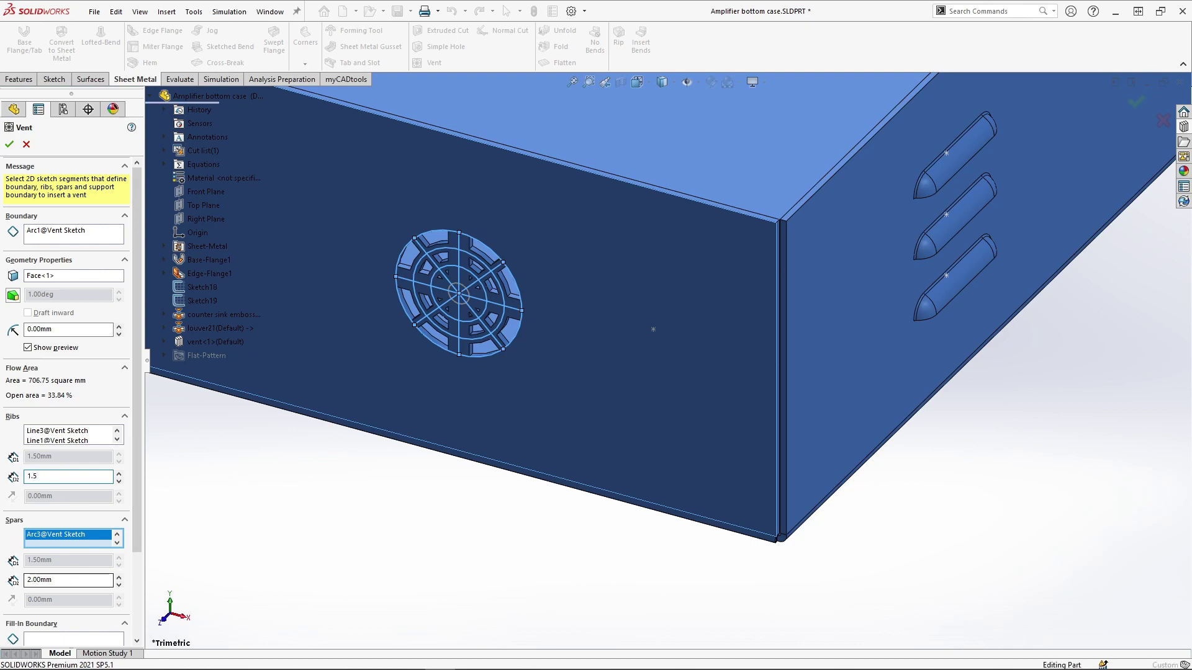
left_click(68, 579)
type("1")
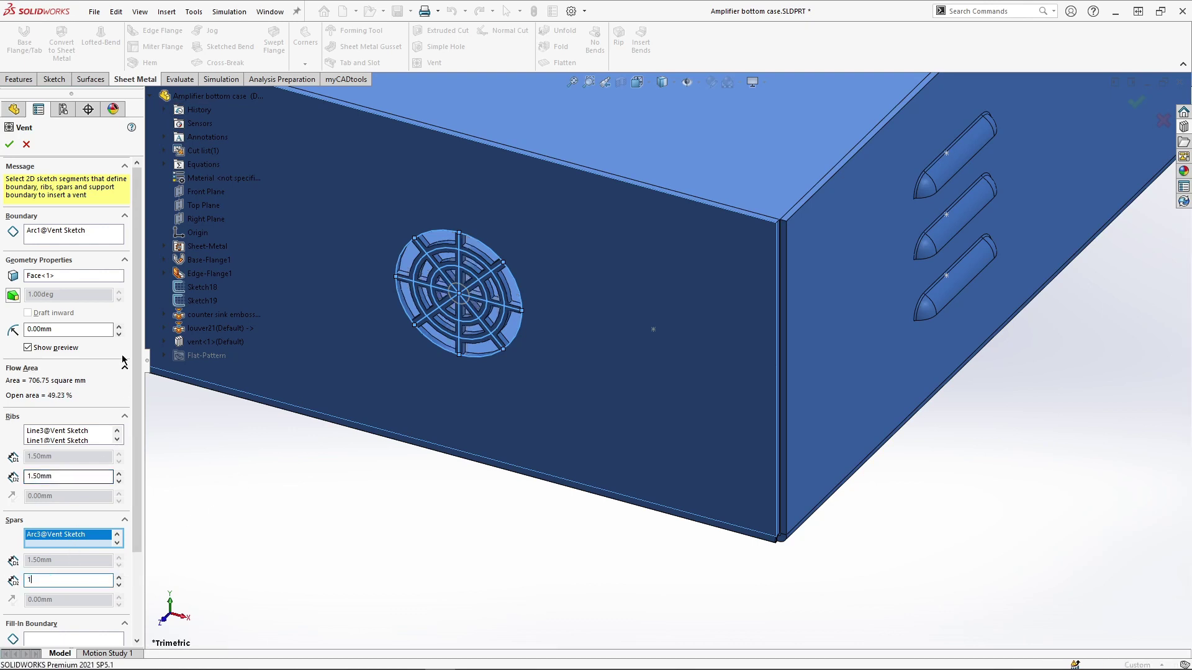
left_click(10, 145)
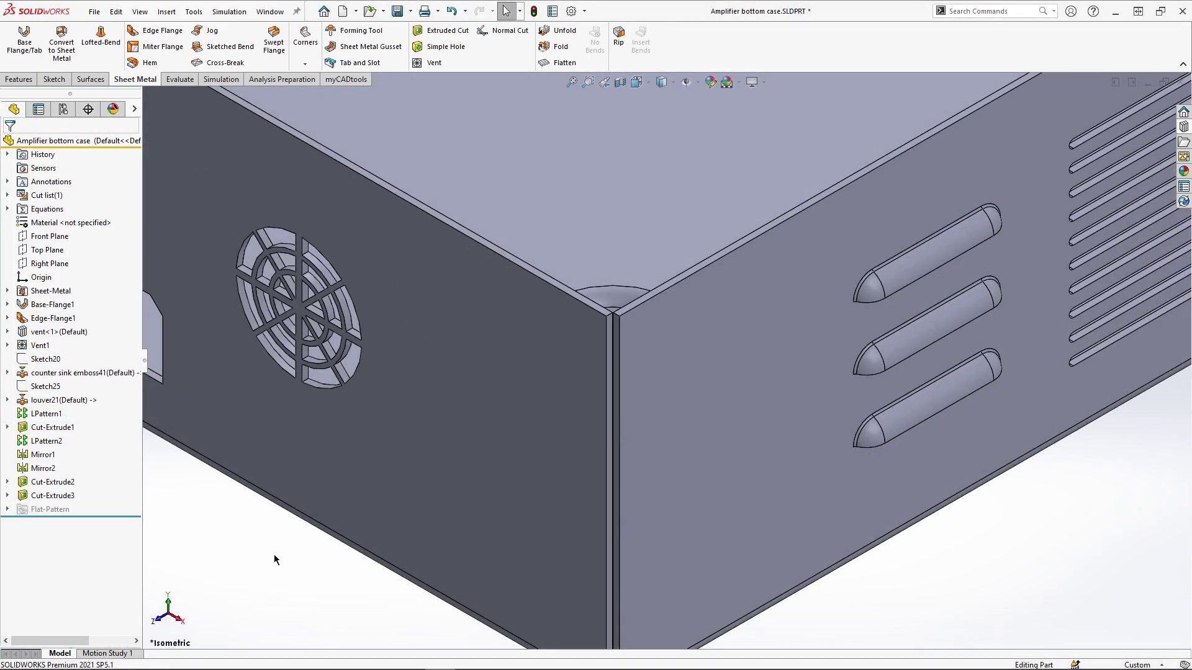
Select the top edges of all four walls for a hem.
key("ctrl+7")
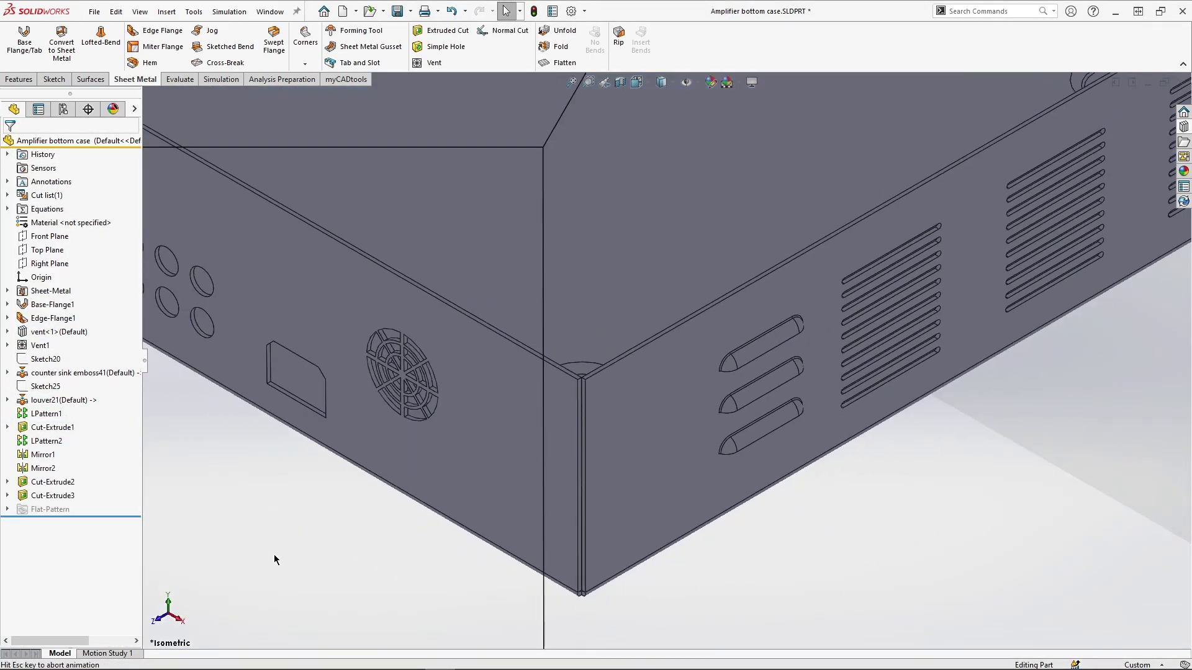
key("ctrl+space")
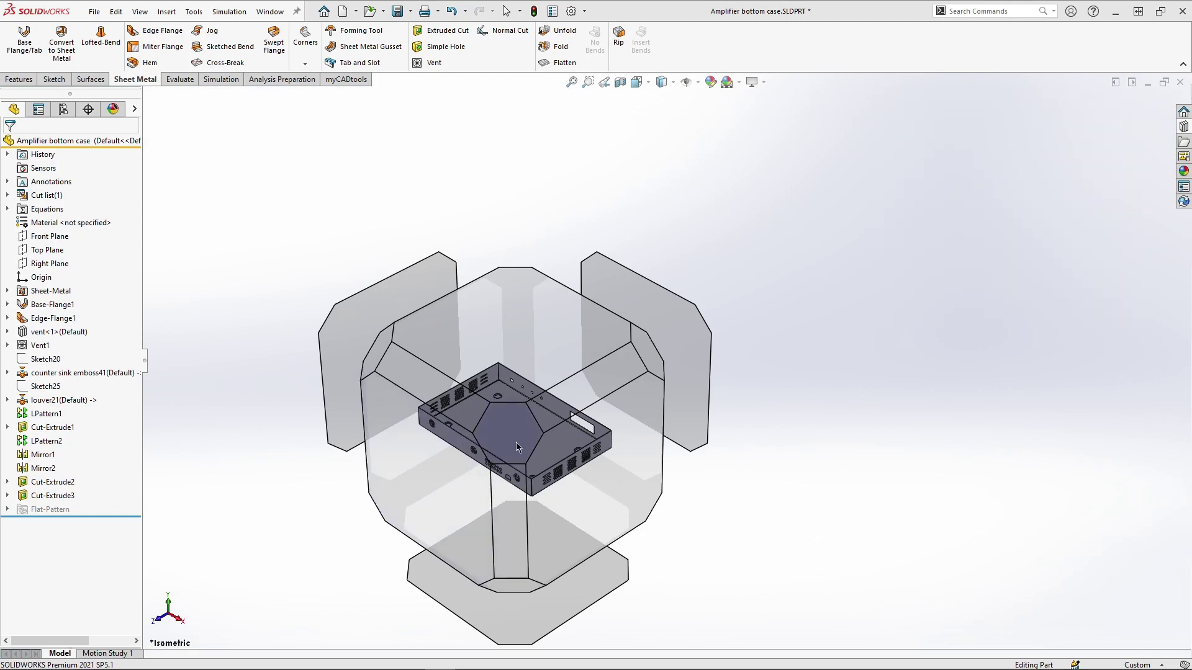
key("f")
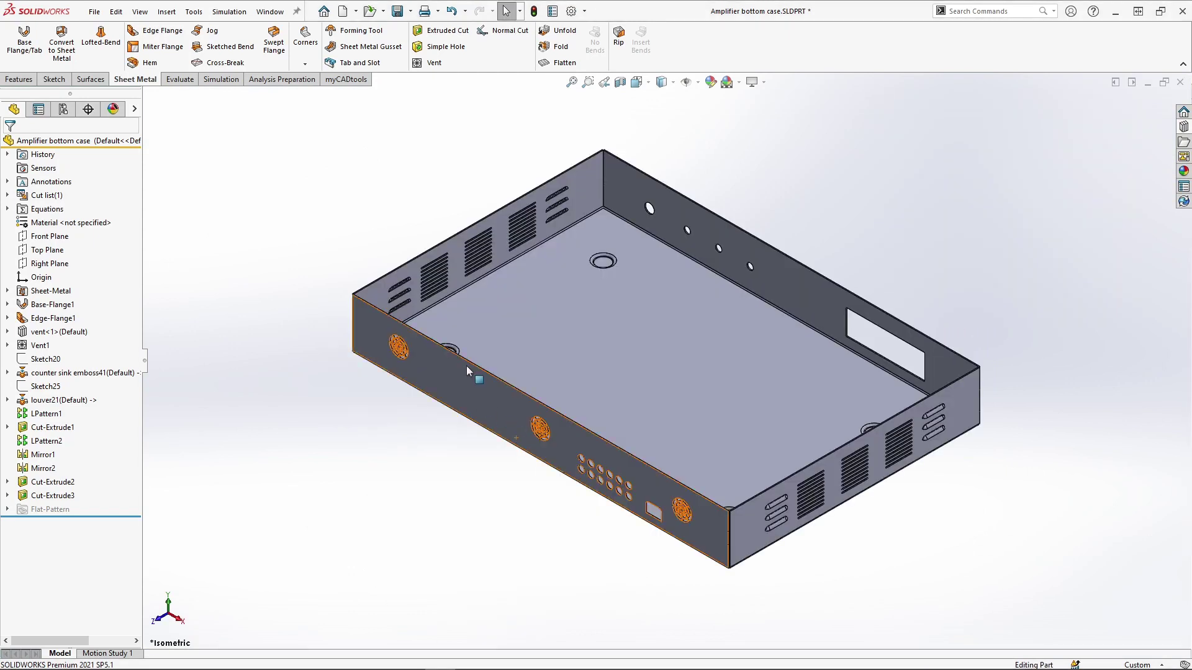
left_click(150, 63)
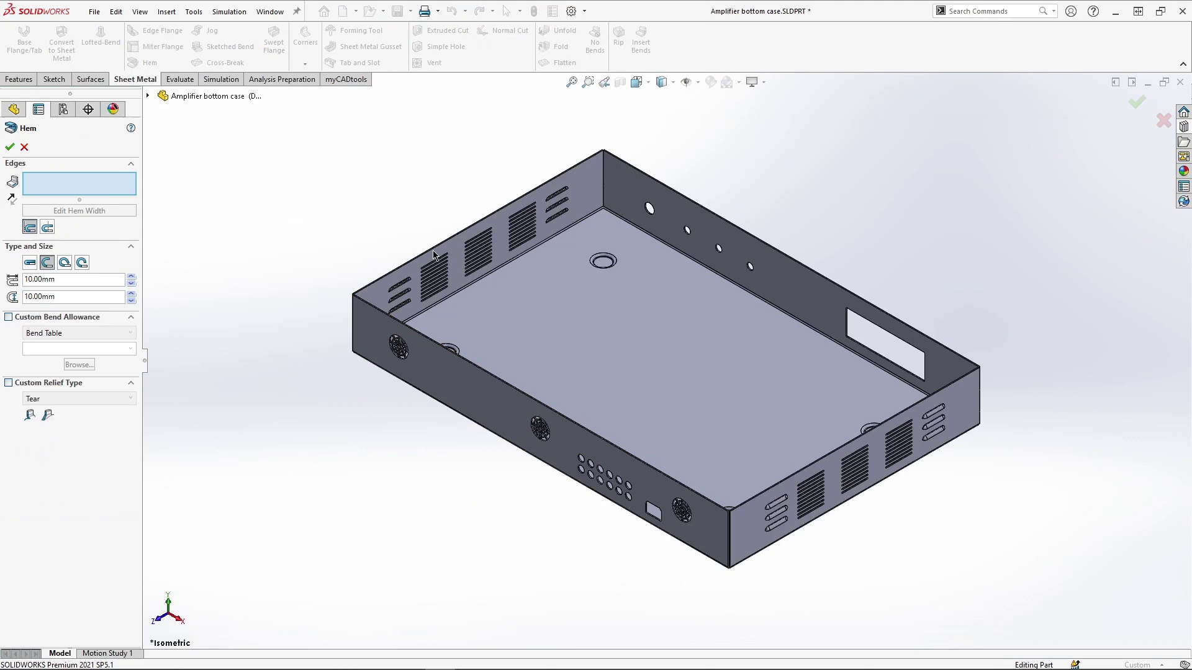
left_click(472, 226)
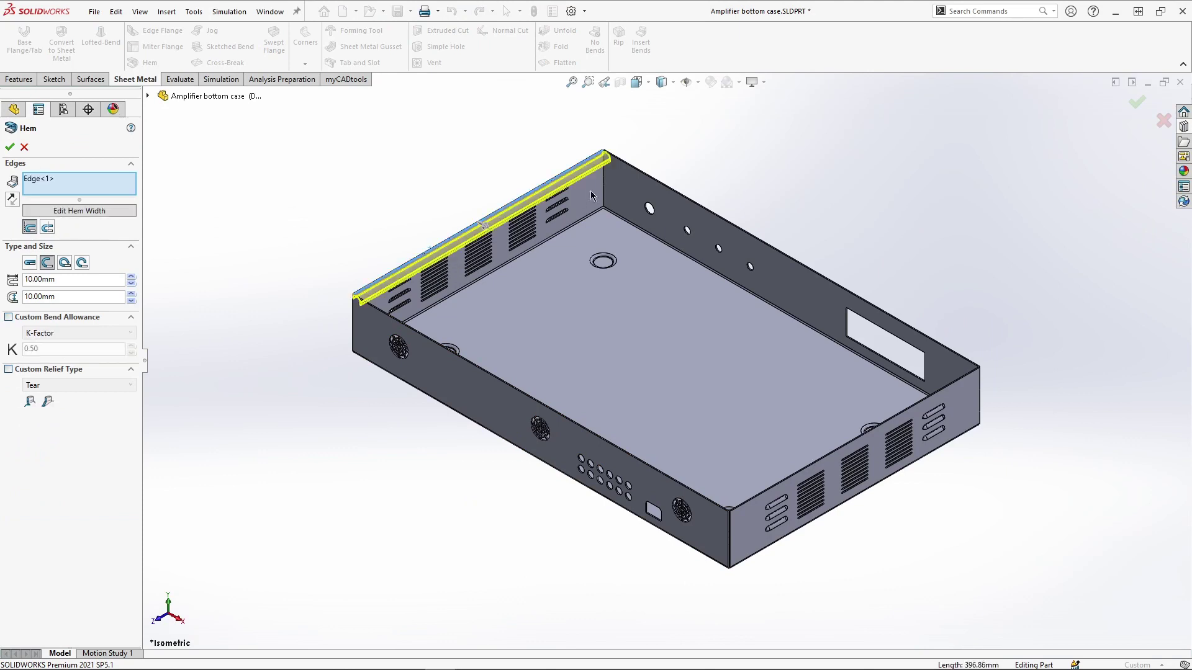
left_click(642, 176)
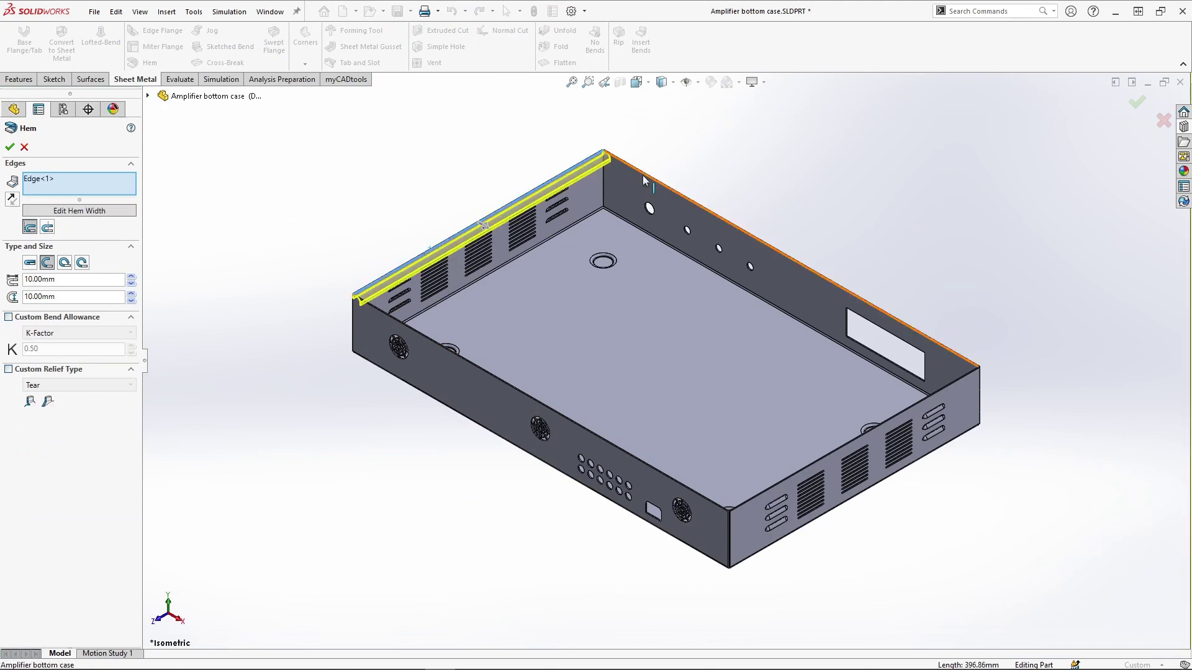
left_click(743, 502)
left_click(719, 504)
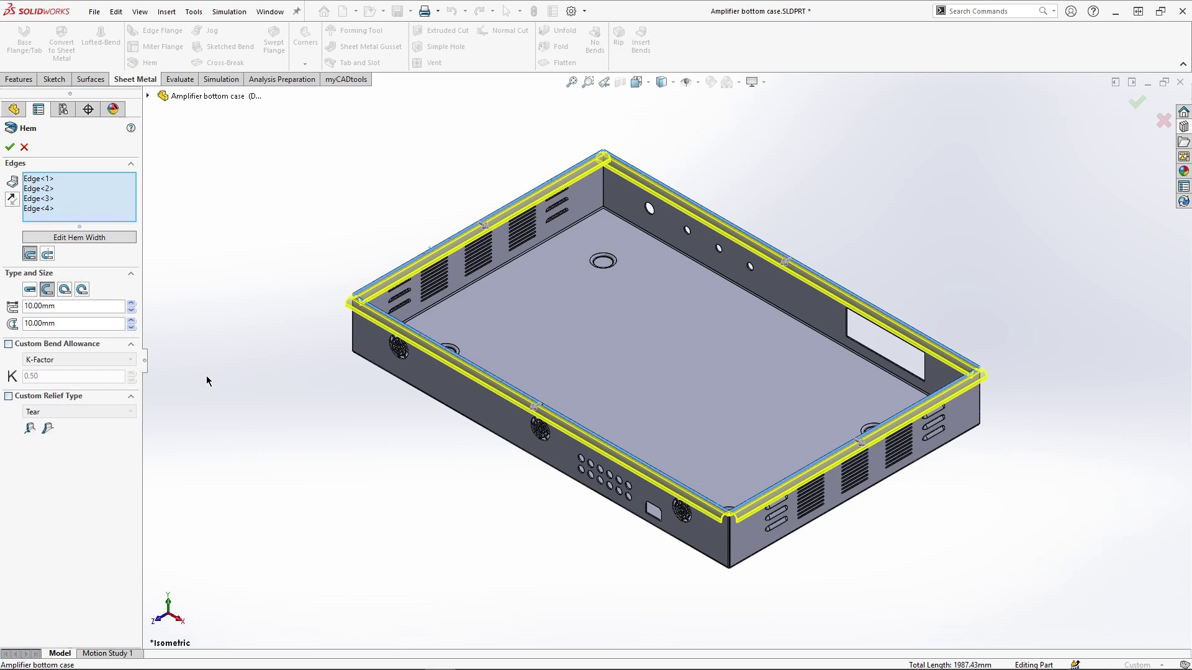
Reverse the hem on the right wall's edge and apply a 10 mm closed hem.
left_click(44, 201)
left_click(15, 204)
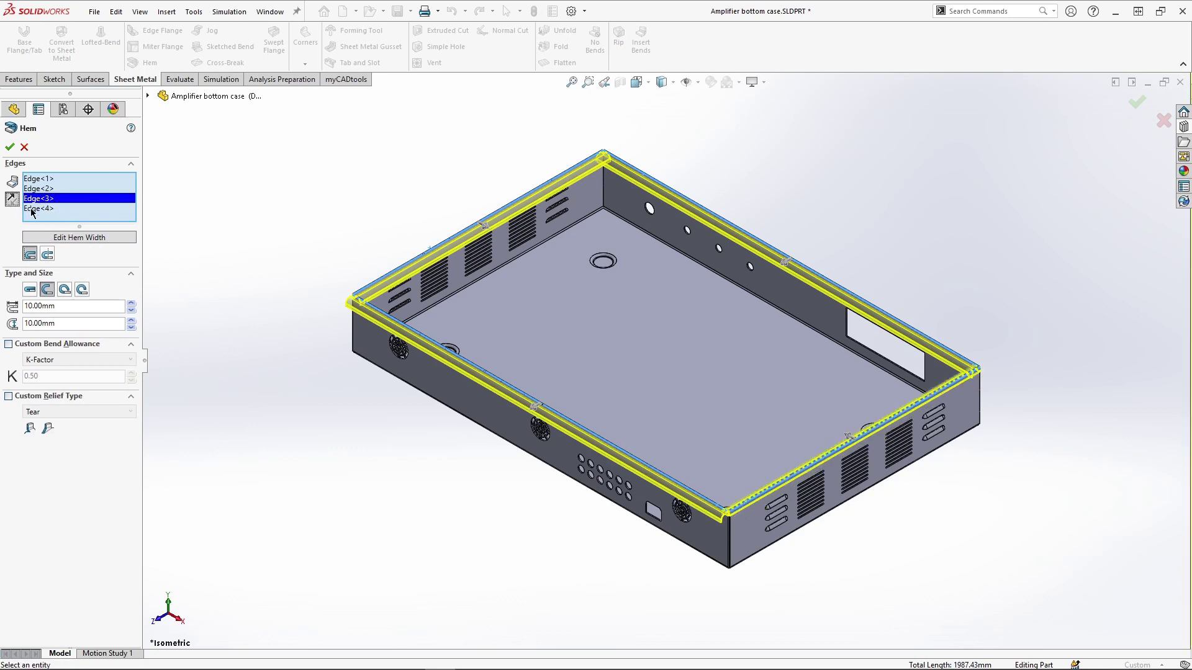
left_click(34, 209)
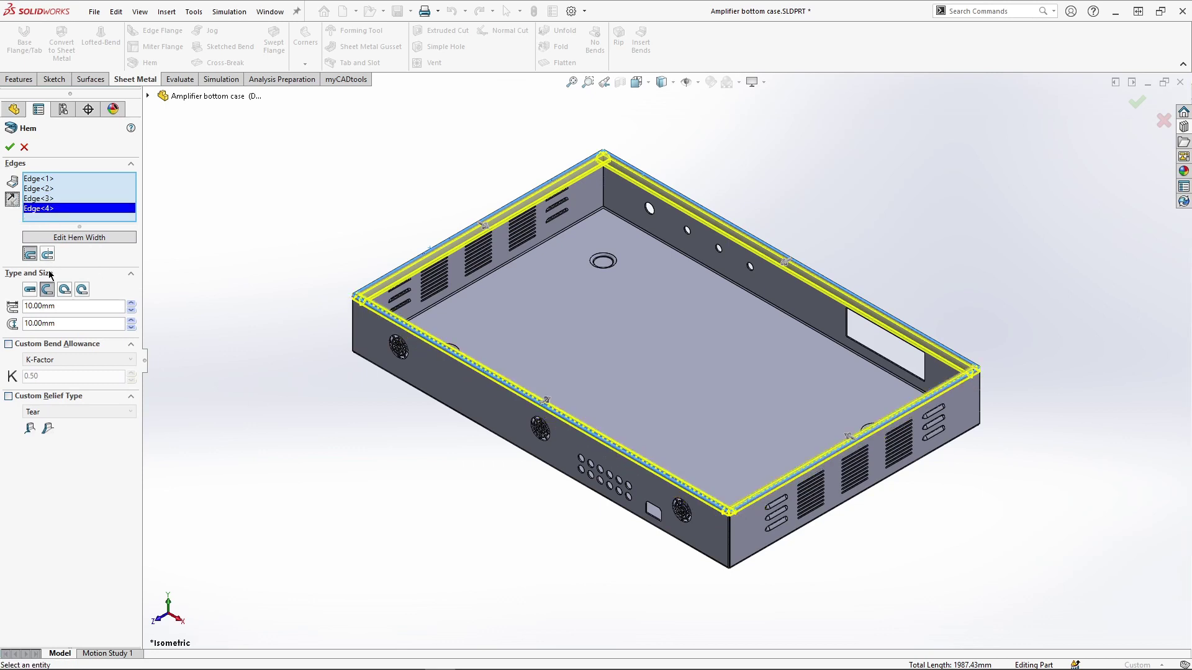
left_click(29, 290)
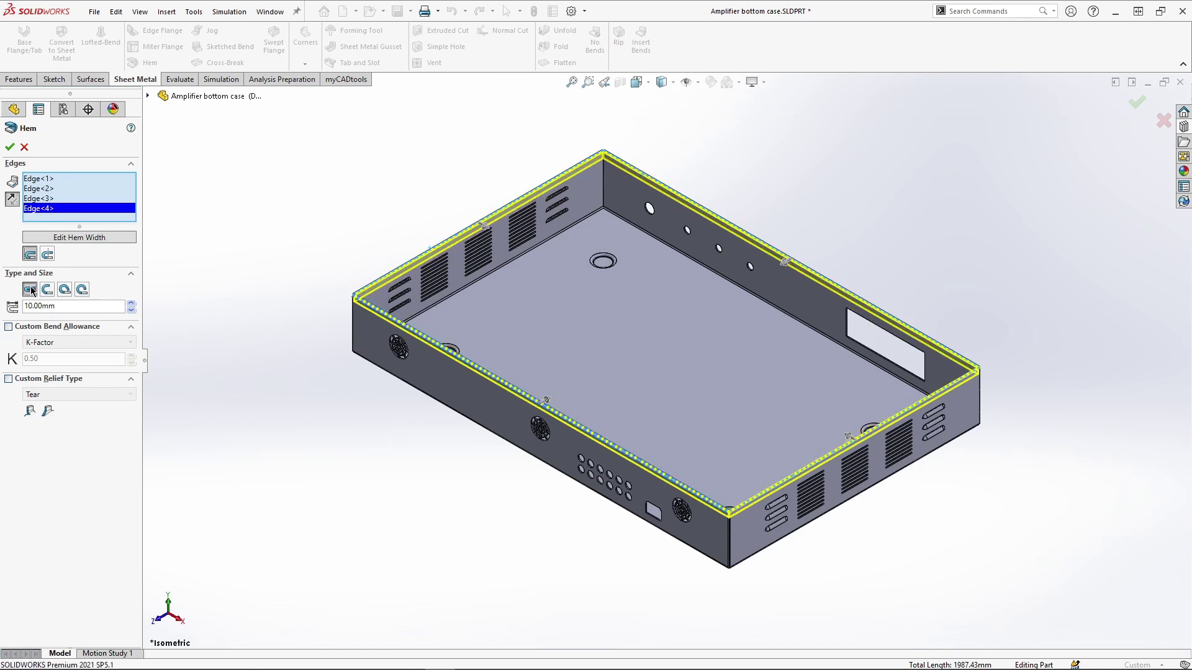
left_click(12, 146)
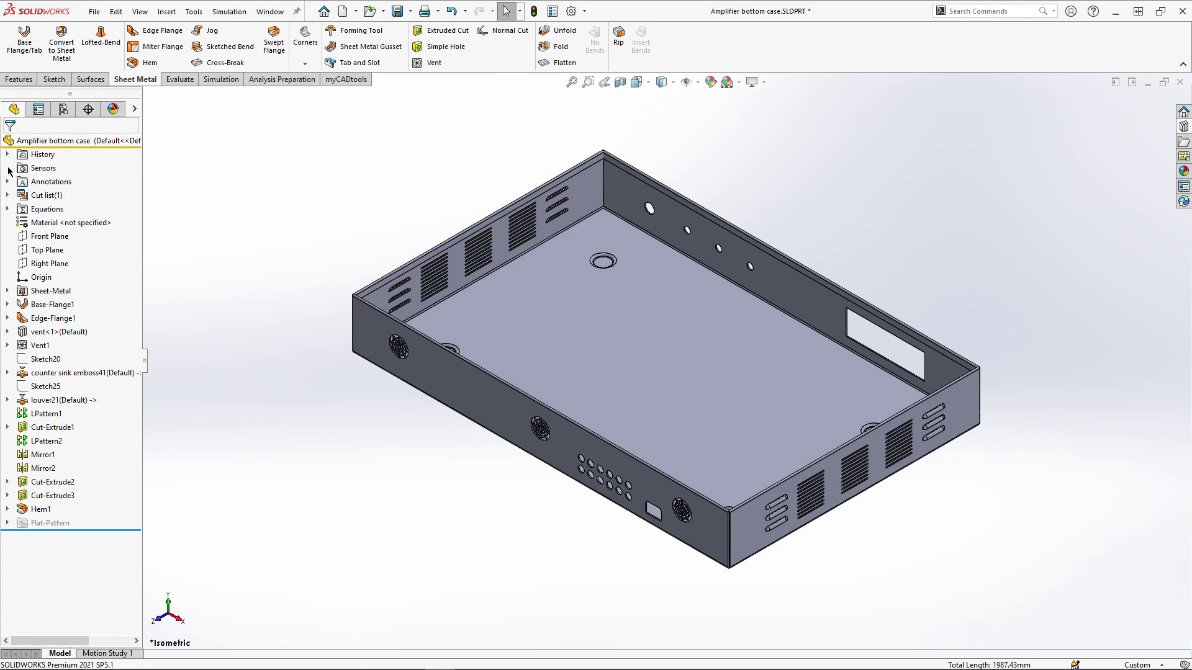
Export Flat-Pattern4 to DXF/DWG with forming tools included and save the file.
left_click(8, 522)
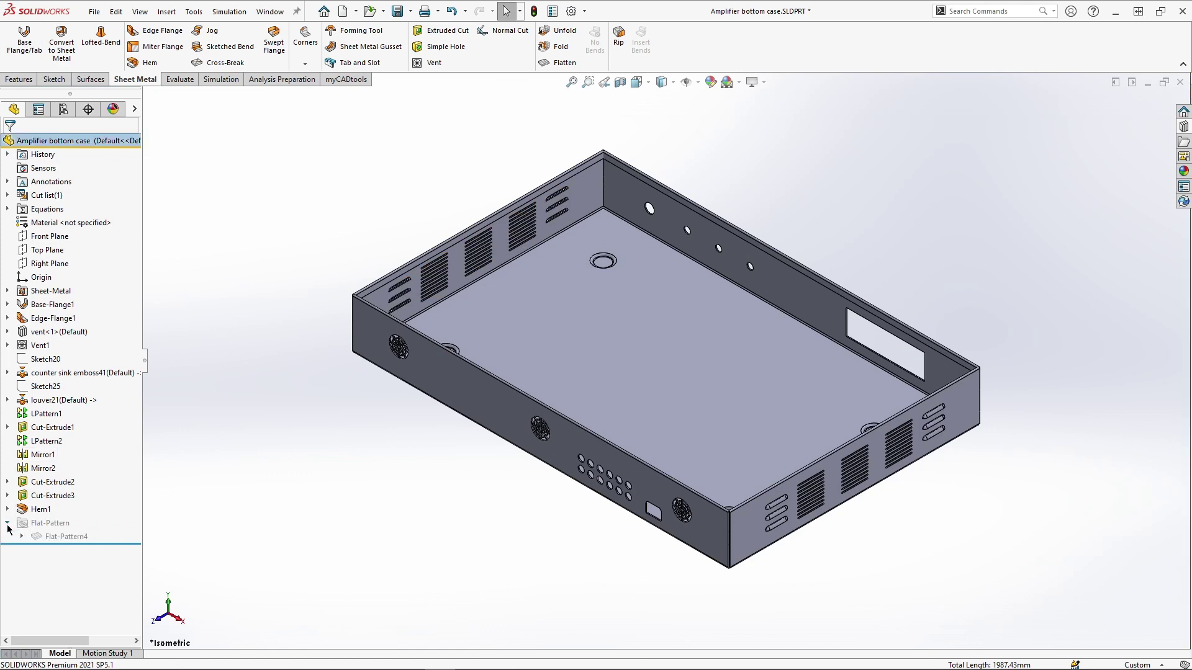
right_click(42, 541)
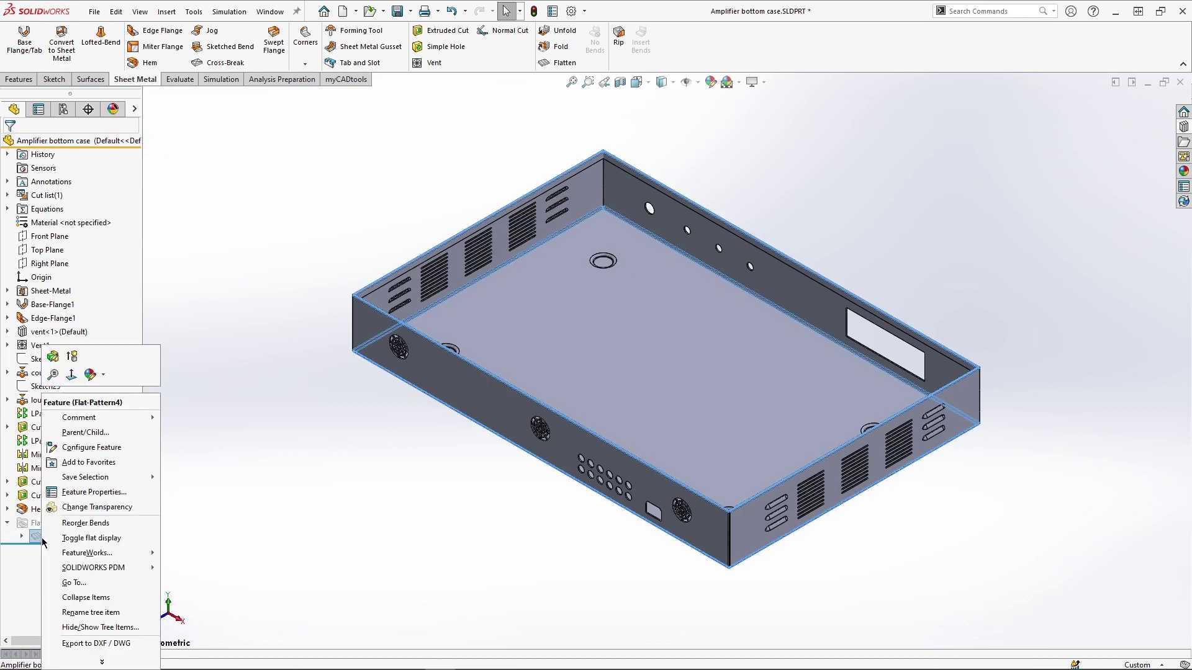
left_click(77, 645)
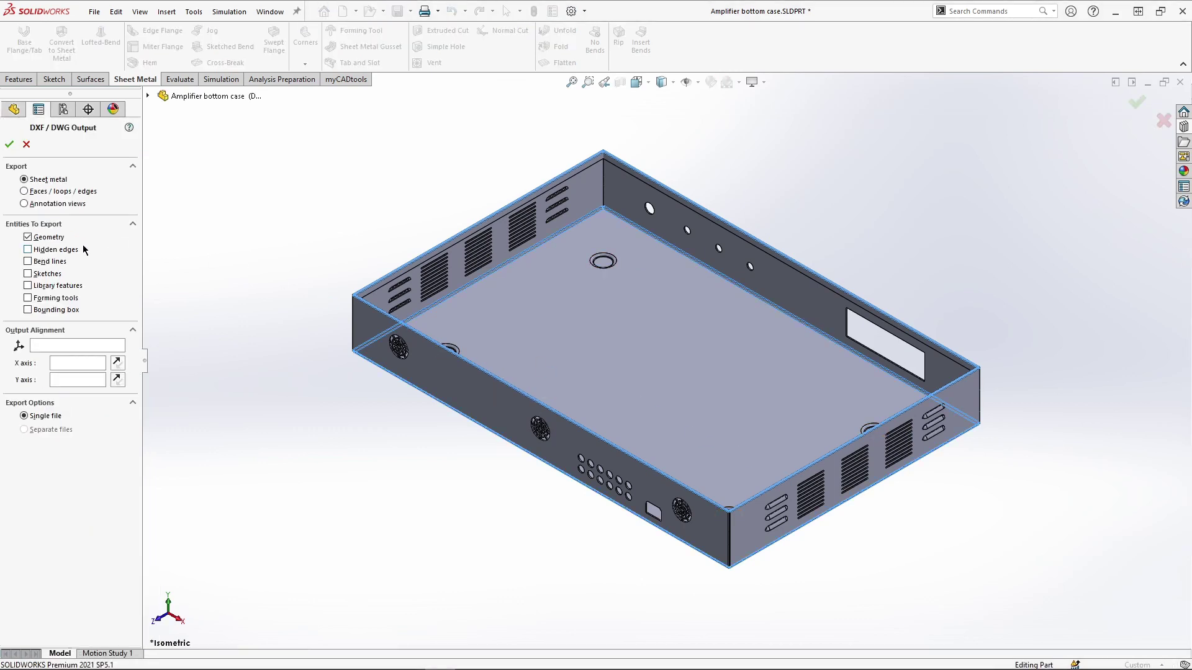
left_click(27, 298)
left_click(9, 146)
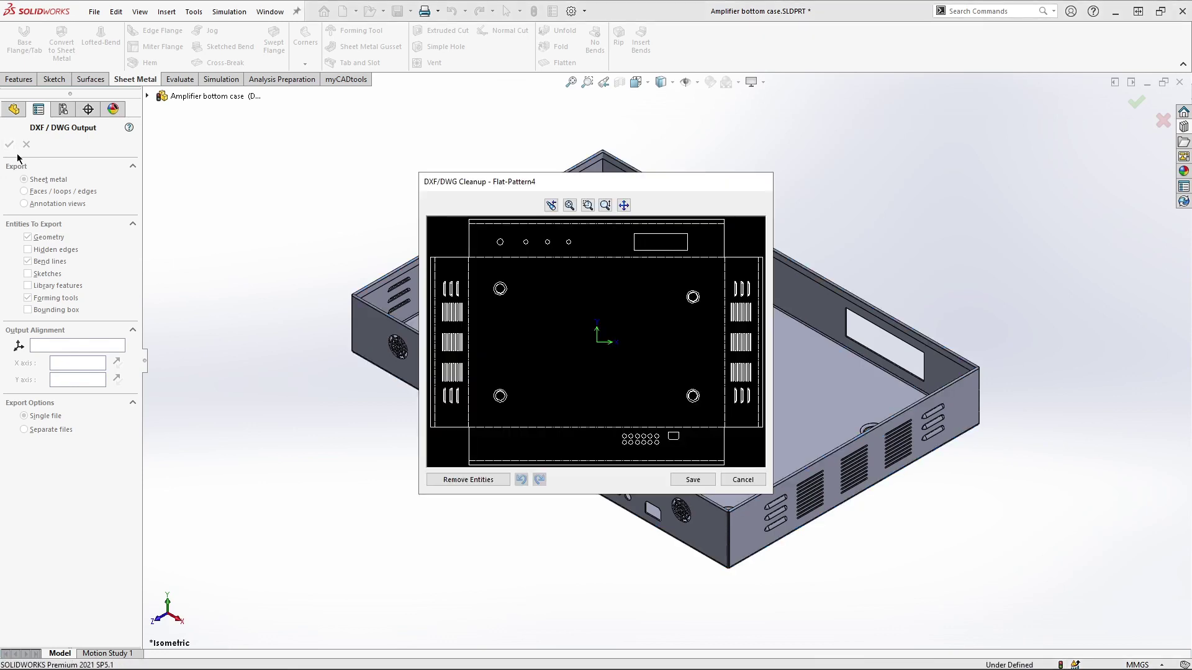
left_click(691, 480)
Make a drawing from the part with front, top, right-side and isometric views.
left_click(94, 11)
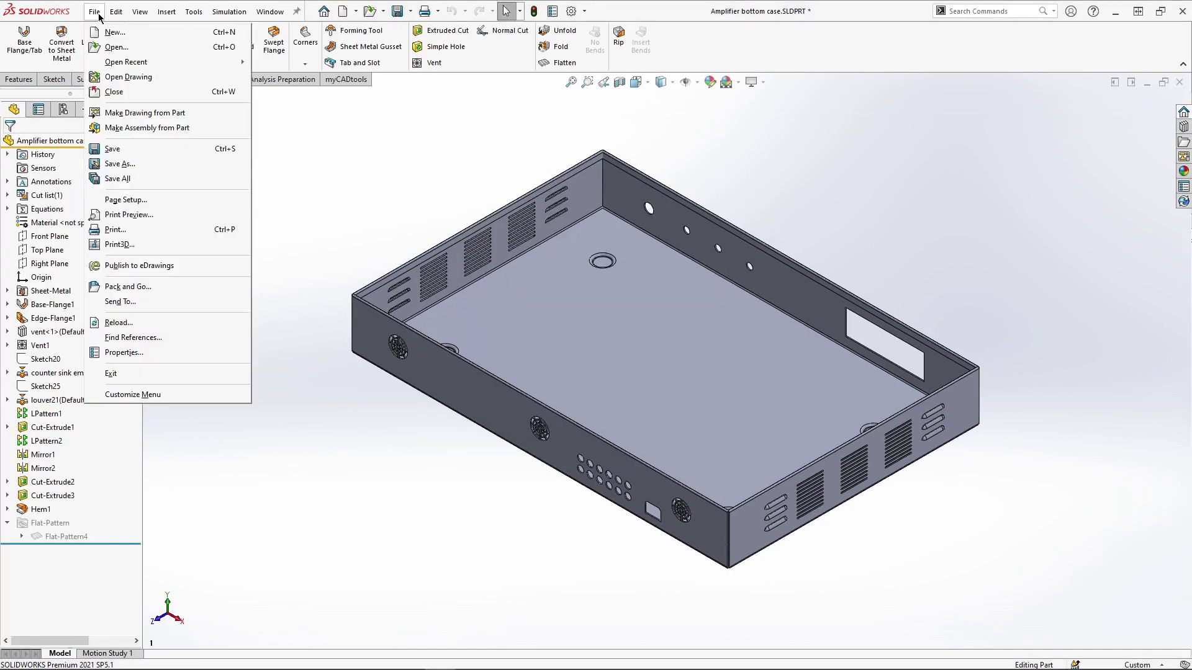
left_click(118, 113)
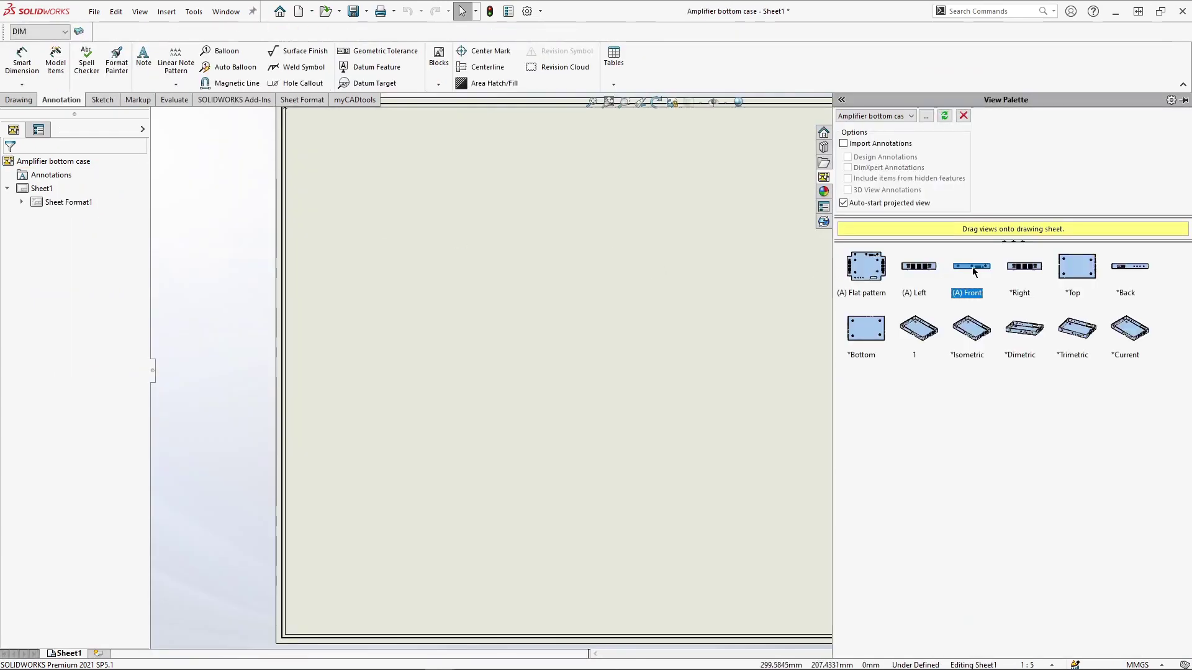
mouse_move(971, 267)
left_mouse_down()
mouse_move(591, 357)
mouse_move(486, 346)
left_mouse_up()
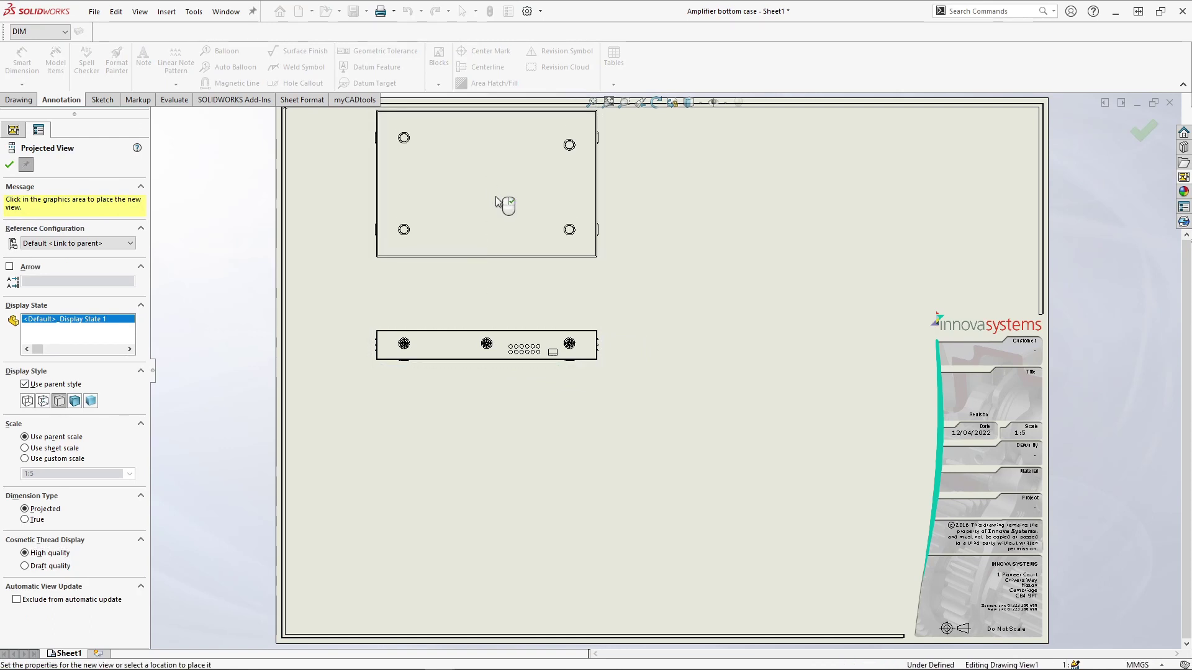
left_click(497, 194)
left_click(819, 353)
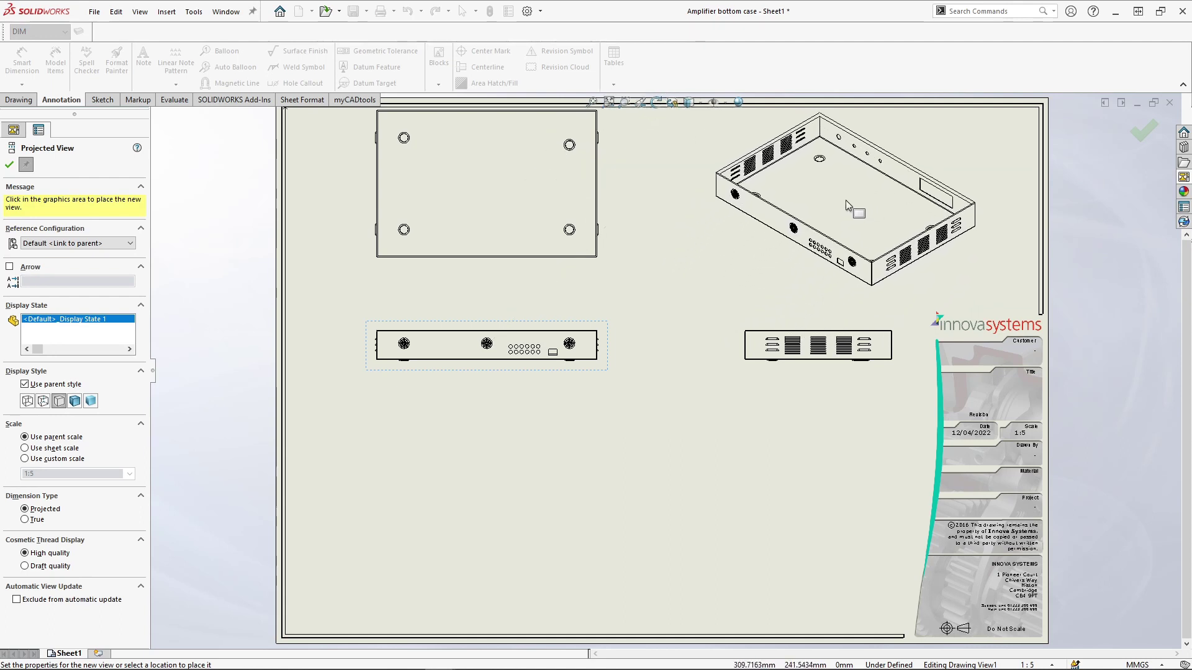
left_click(854, 208)
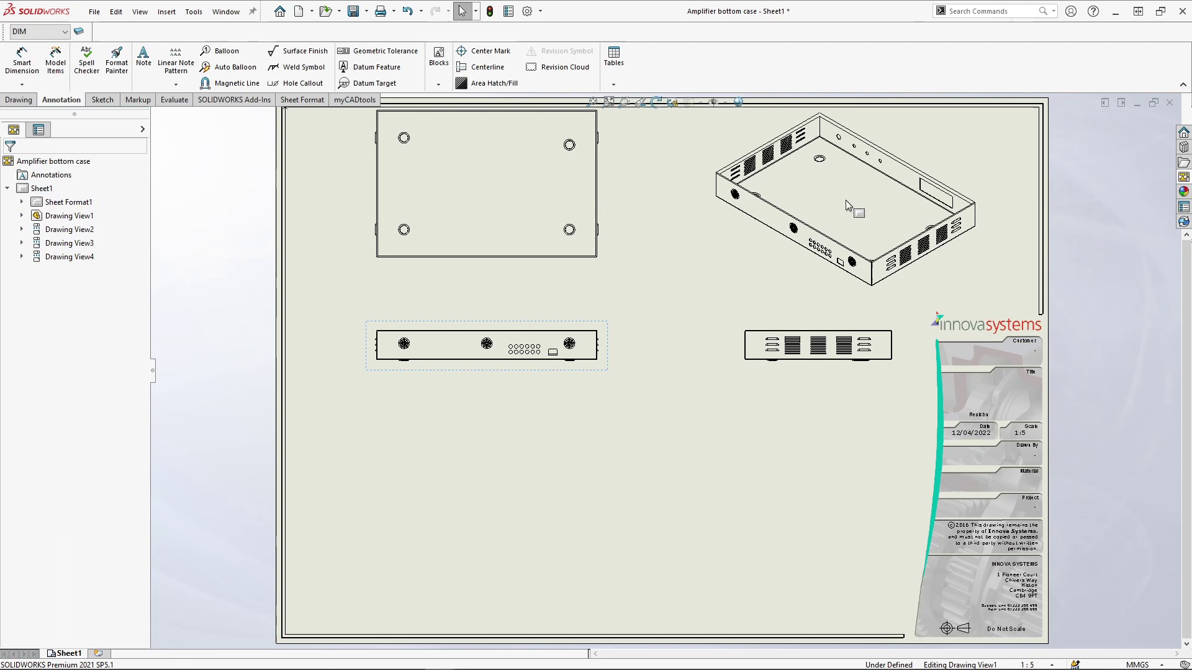
Insert the model's dimensions into all views without the sketch's dimension placement.
left_click(56, 62)
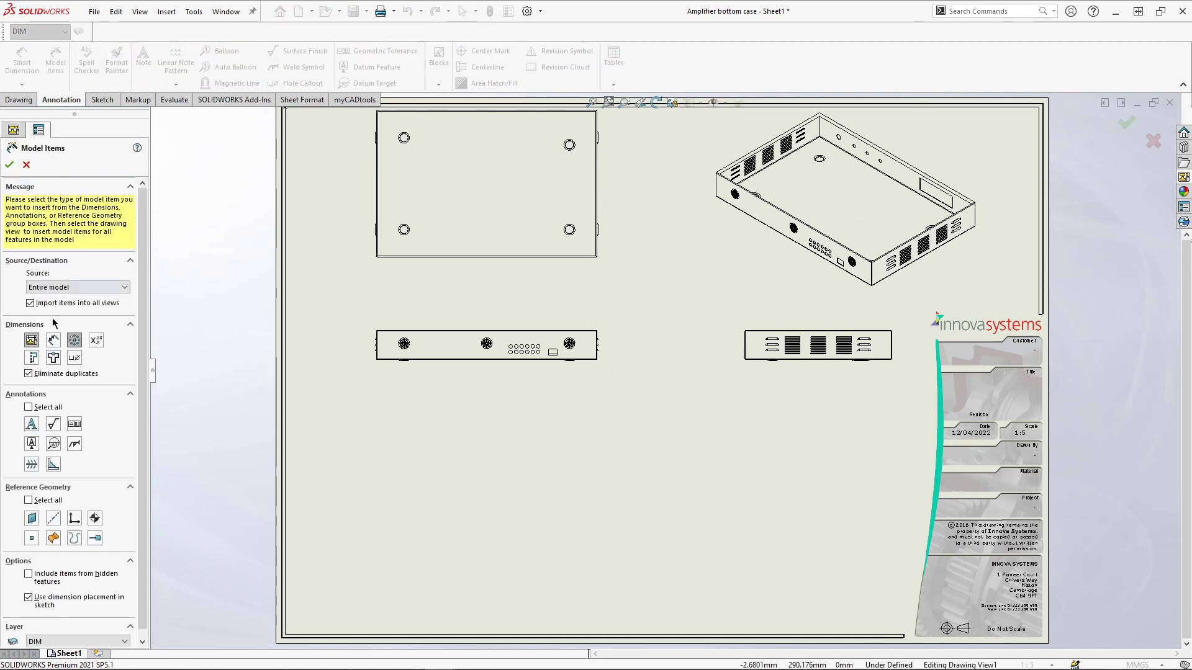
left_click(29, 599)
left_click(9, 165)
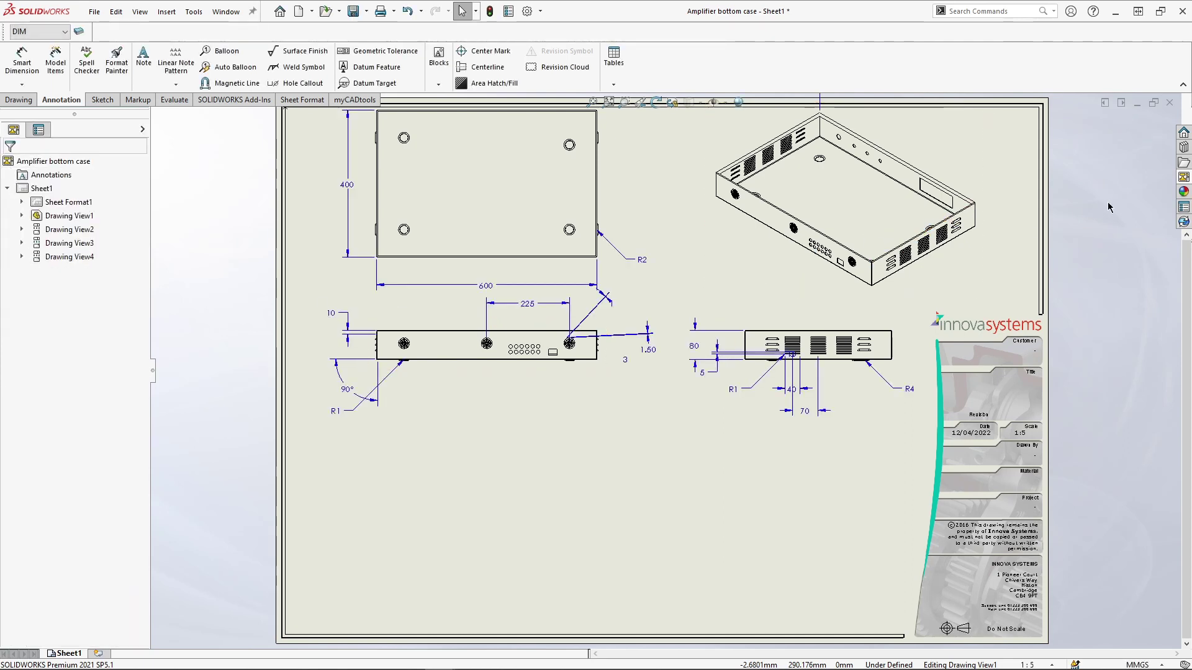
Add a flat-pattern view at the lower right of the sheet.
left_click(1182, 179)
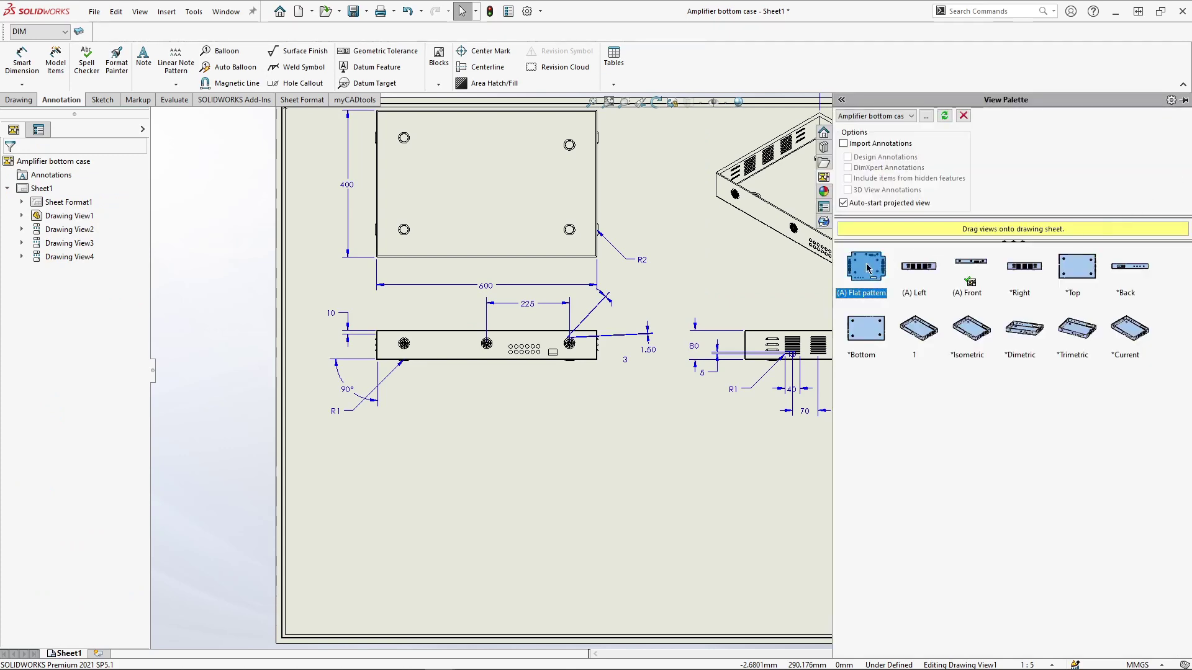
mouse_move(866, 273)
left_mouse_down()
mouse_move(889, 403)
mouse_move(753, 442)
left_mouse_up()
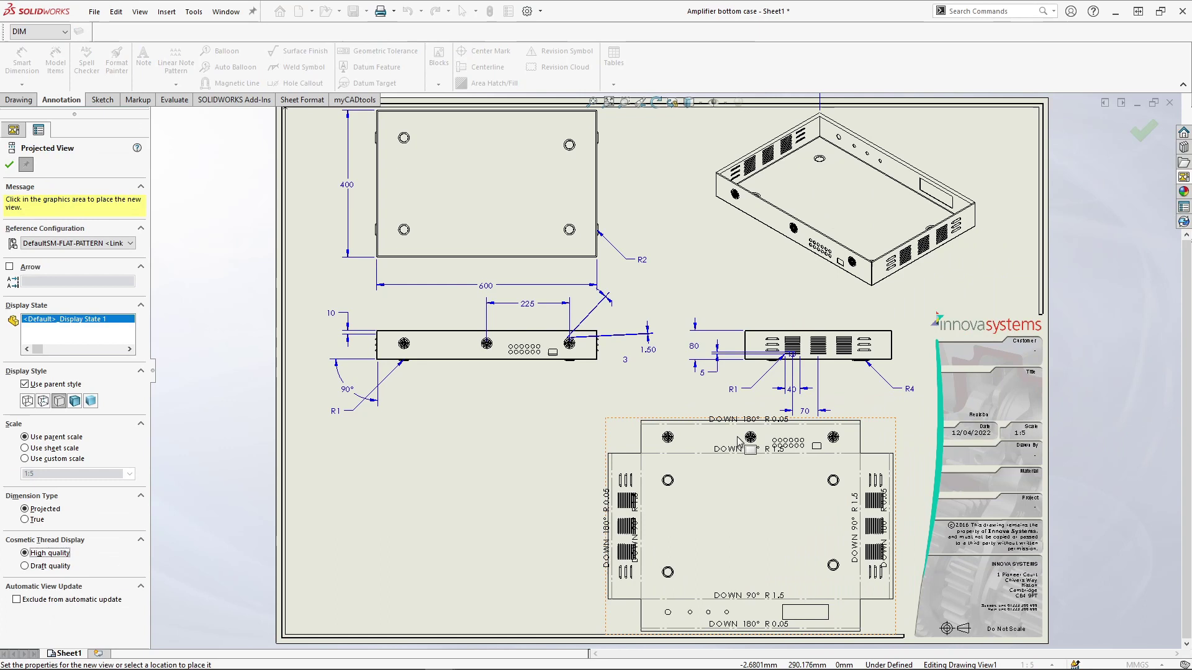
key("Escape")
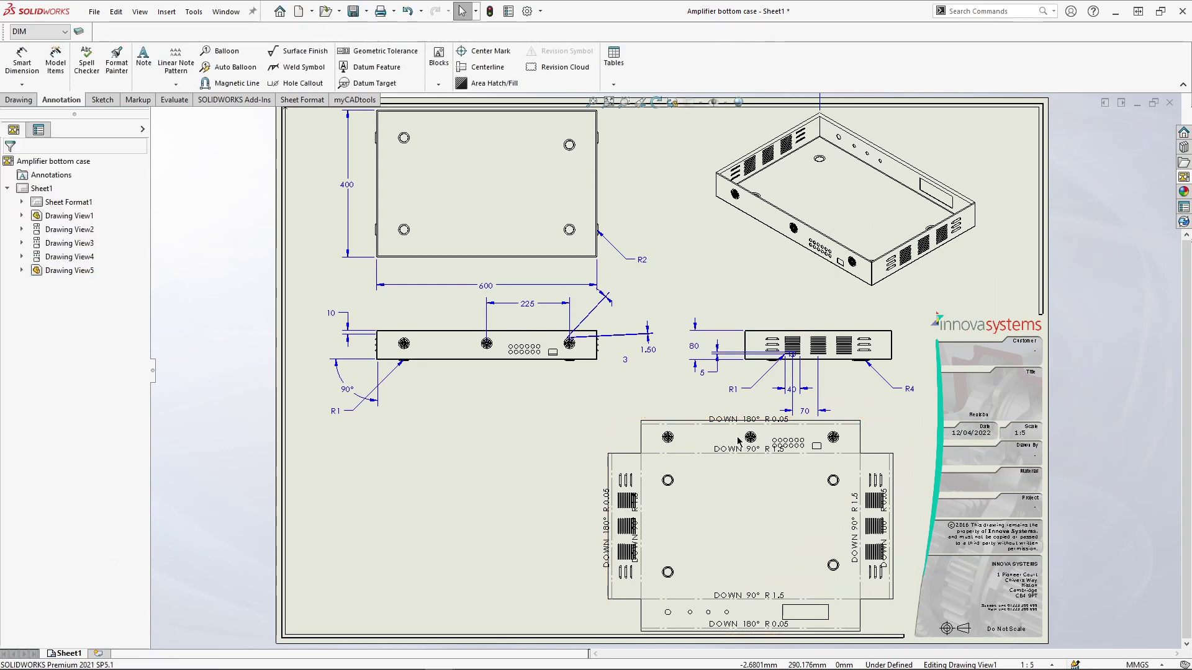
Place a bend table for the flat-pattern view at the sheet's lower left, then begin Hopper's sheet-metal conversion.
left_click(165, 12)
mouse_move(213, 85)
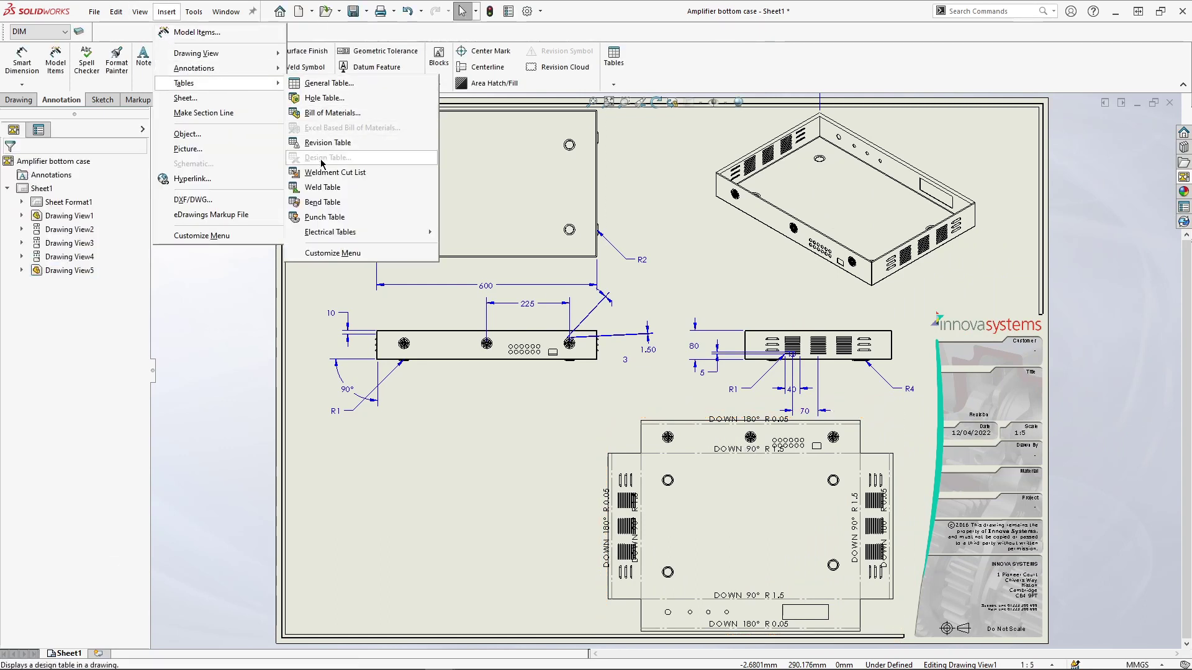
left_click(326, 205)
left_click(627, 478)
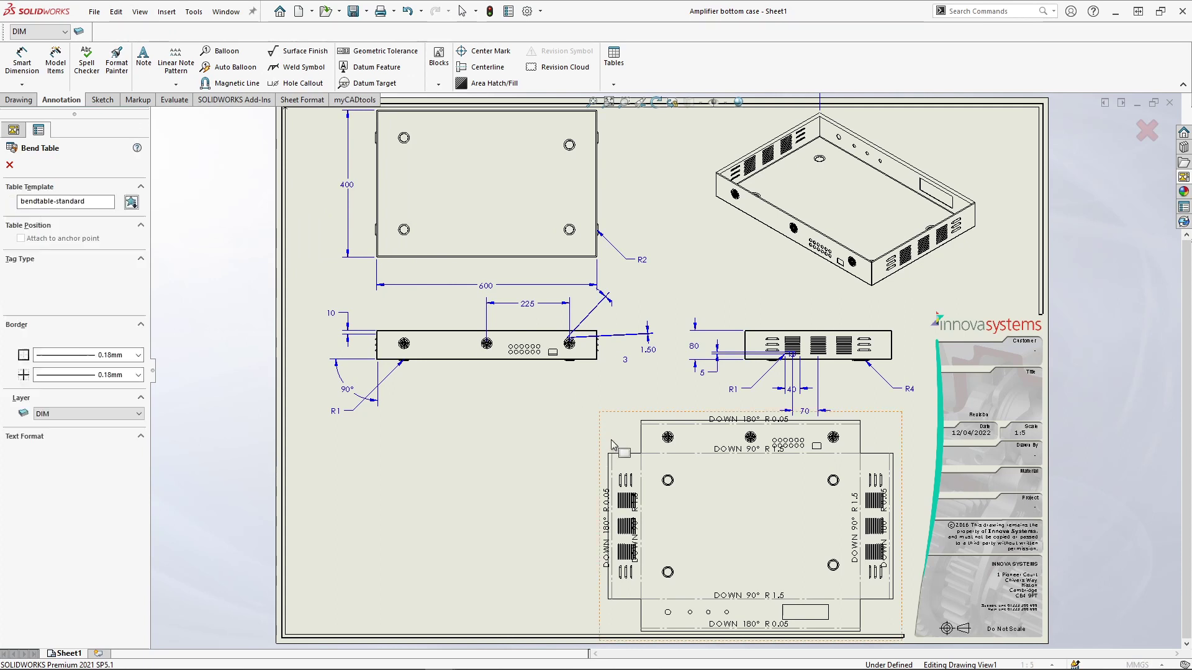
left_click(9, 164)
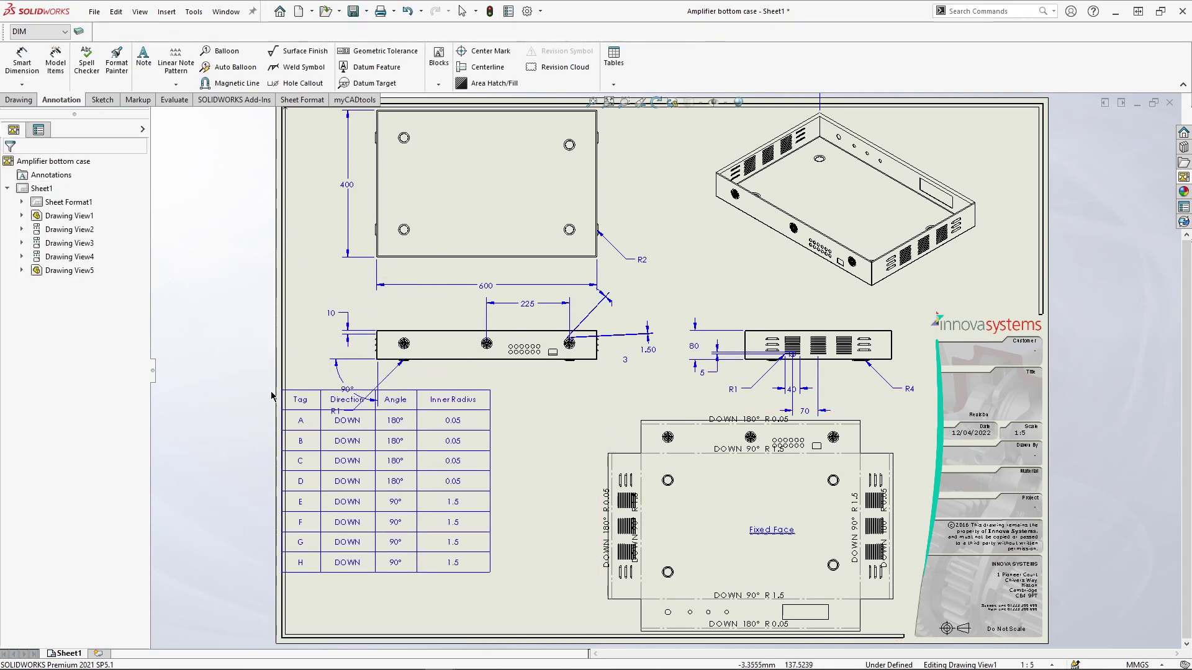
left_click(280, 462)
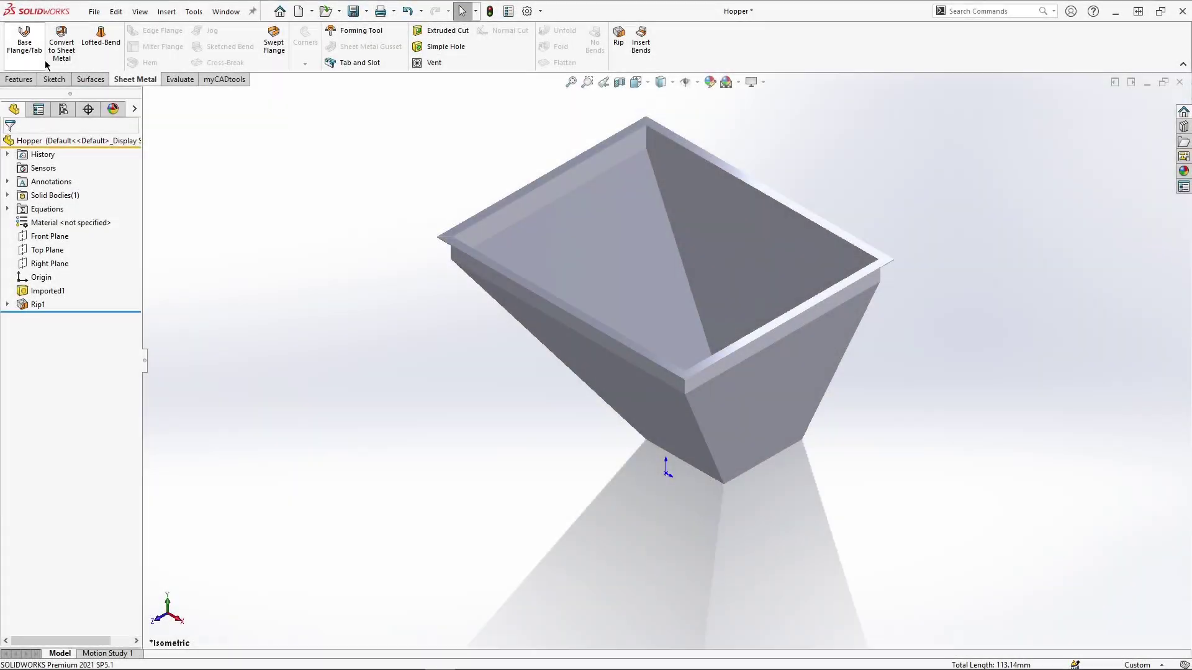
left_click(57, 48)
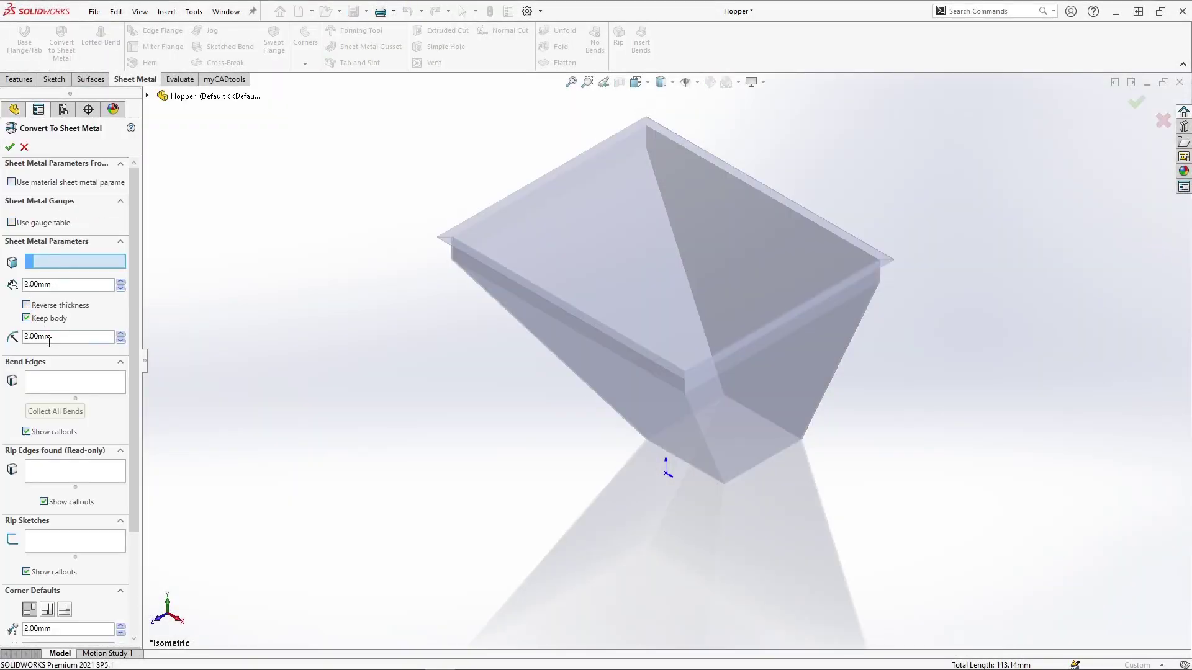
Keep K-Factor bend allowance and set the corner relief default to 0.10 mm.
scroll(133, 363, "down", 1)
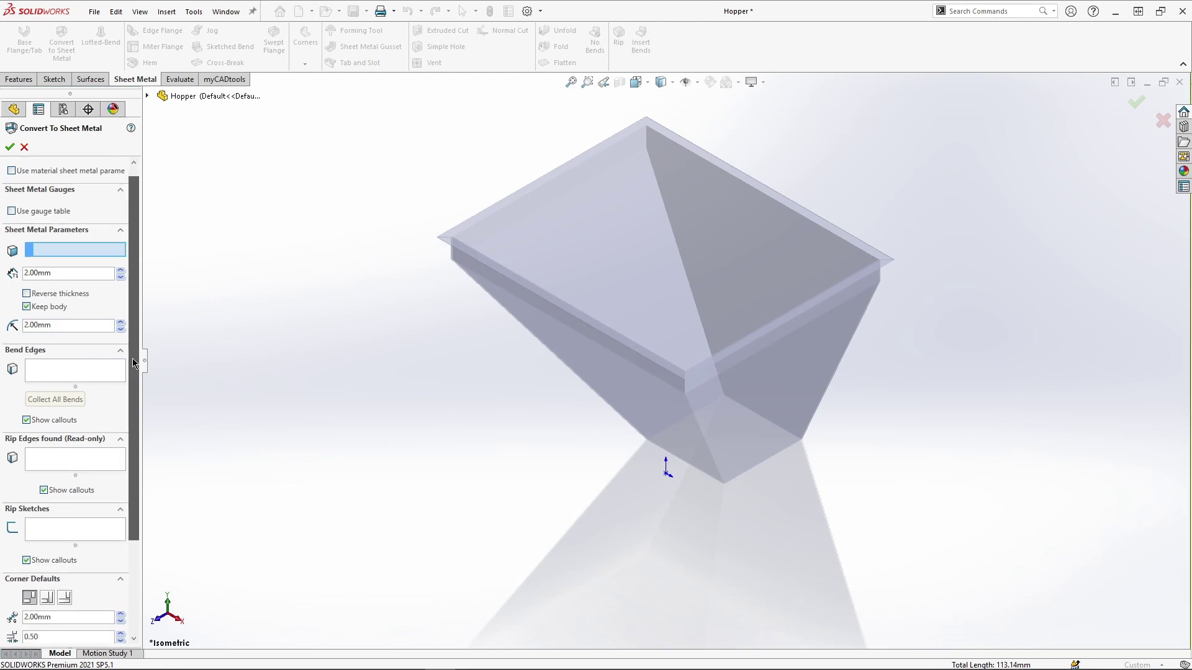
scroll(133, 363, "down", 3)
left_click(93, 555)
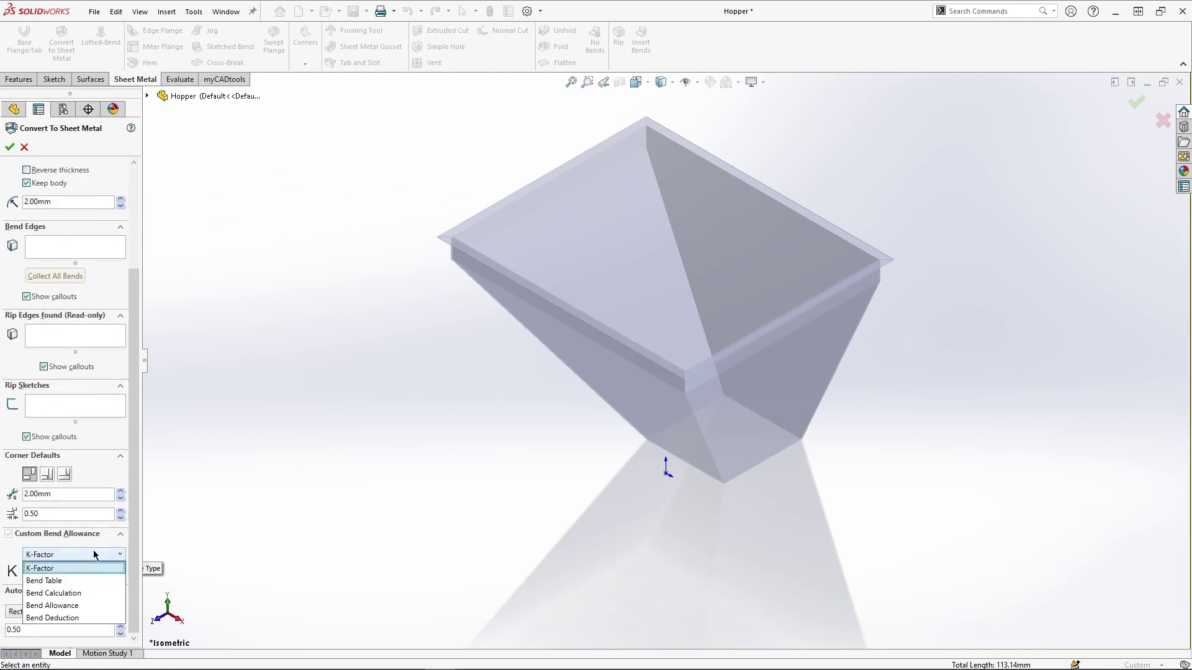
left_click(90, 568)
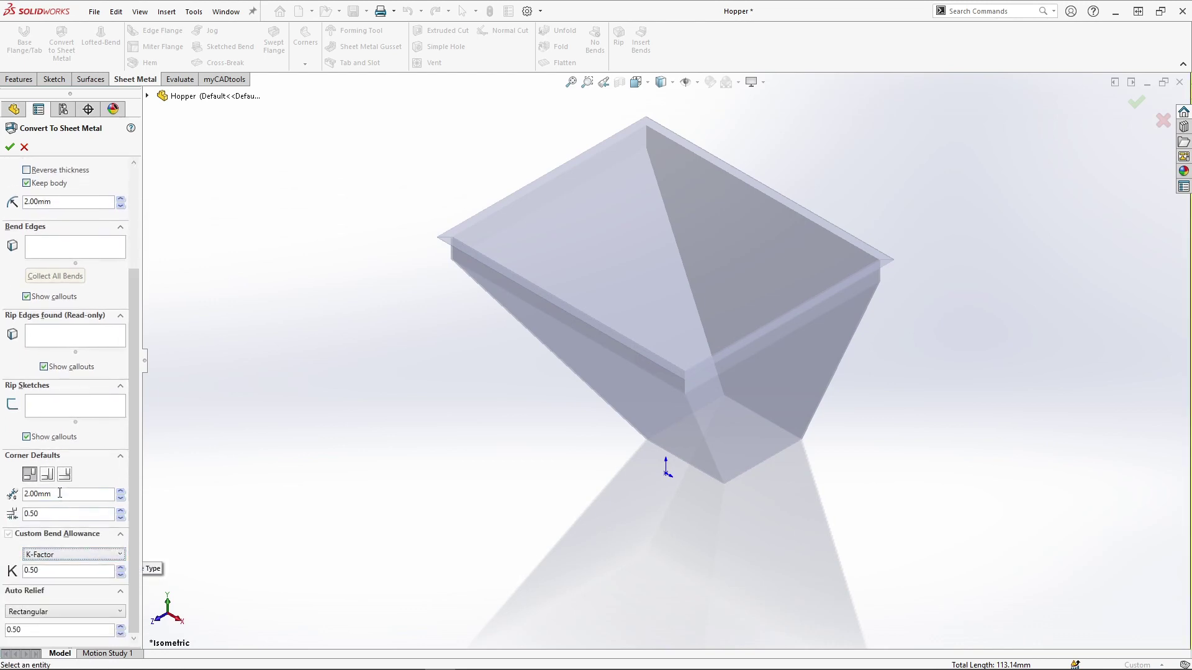
left_click_drag(60, 493, 25, 492)
type("0.1")
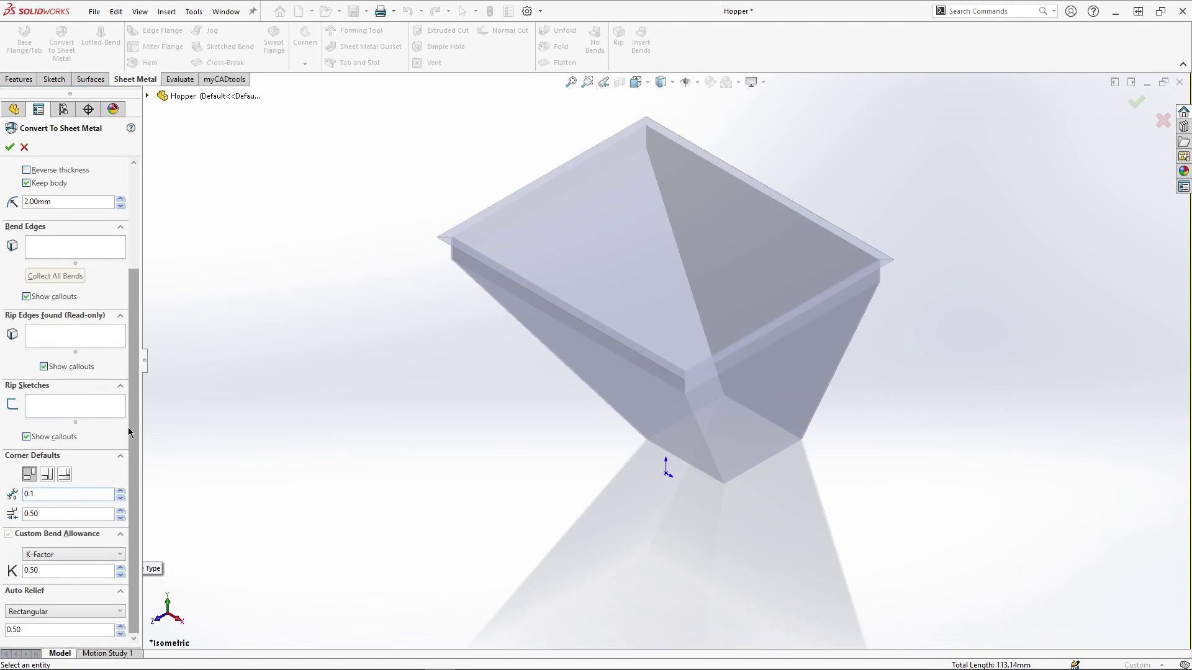
left_click_drag(136, 429, 139, 326)
left_click(112, 263)
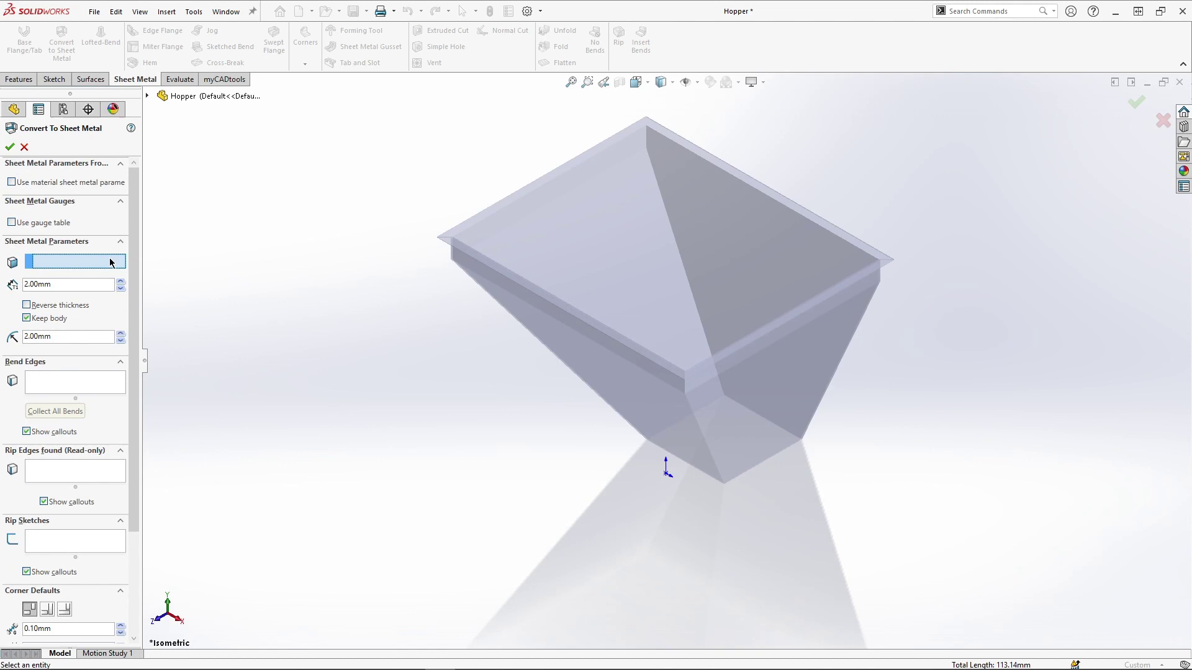
Use the top rim face as fixed face with the rim and inner rim edges as bends.
left_click(468, 225)
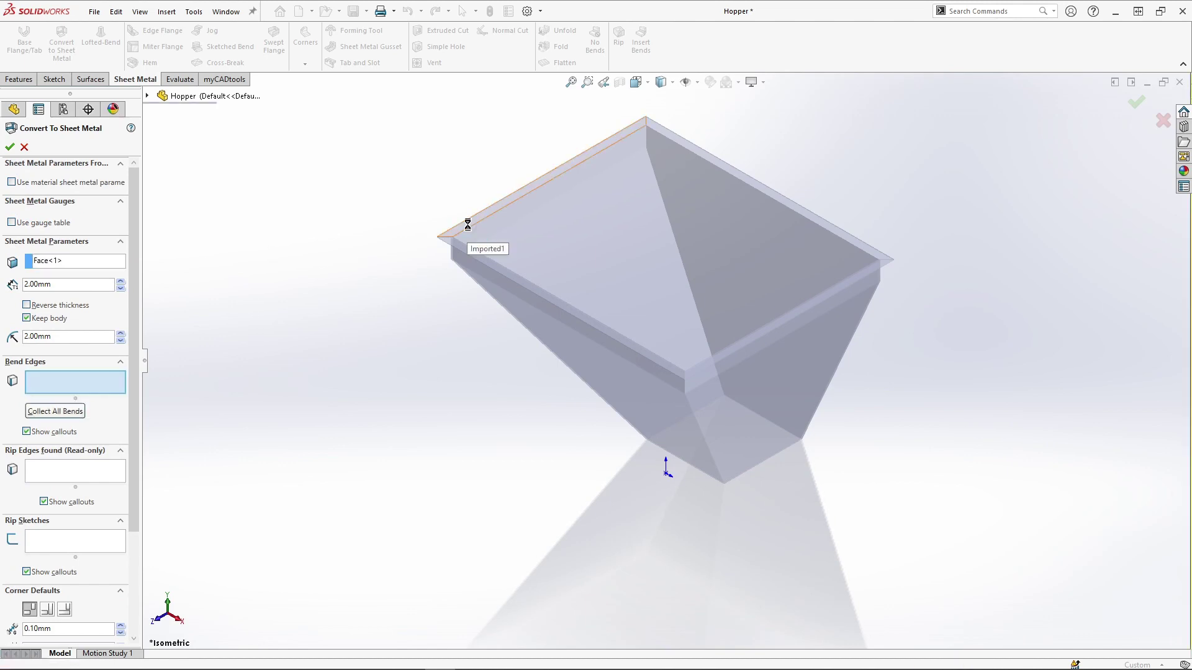
left_click(469, 226)
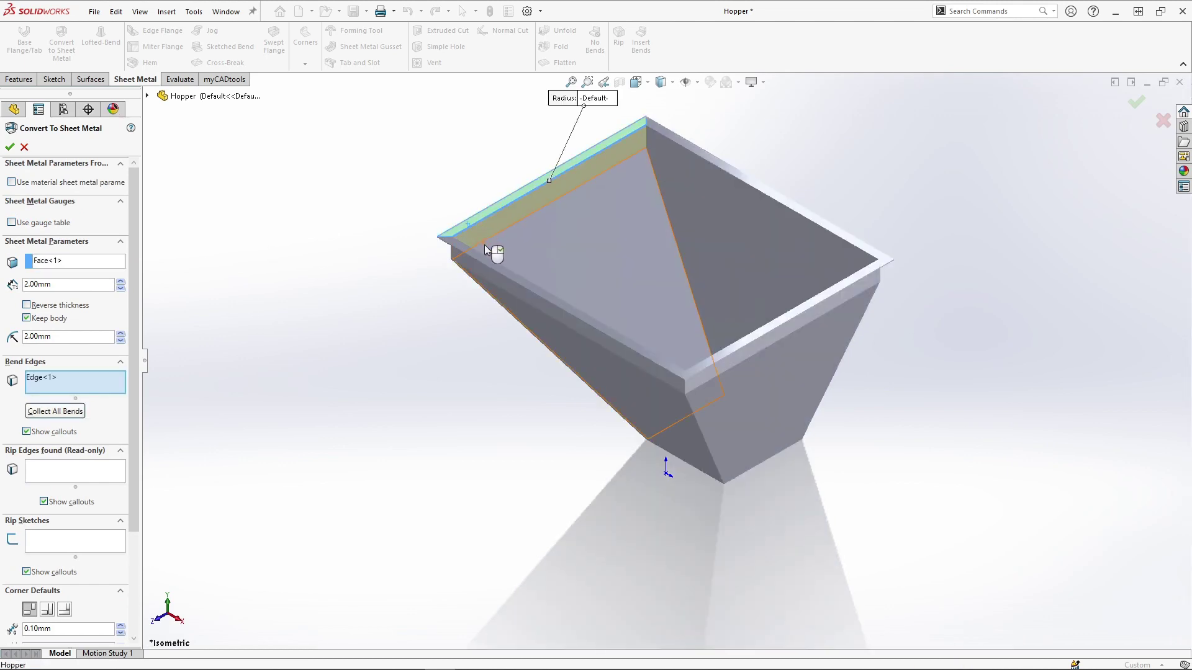
left_click(484, 243)
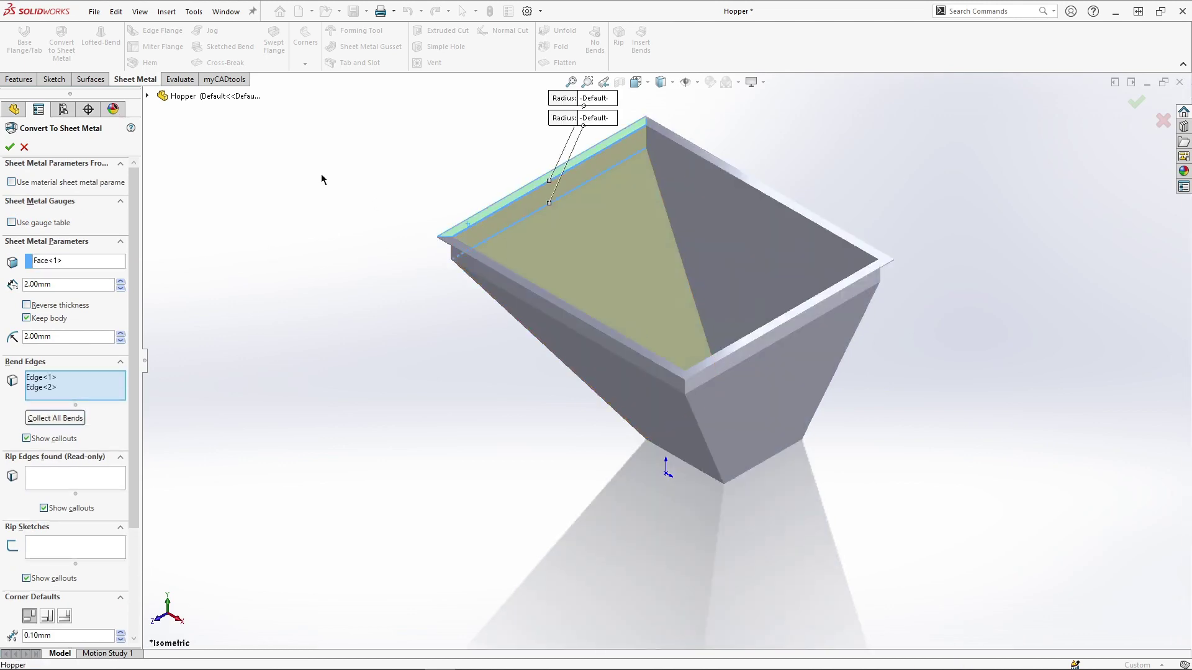
left_click(9, 147)
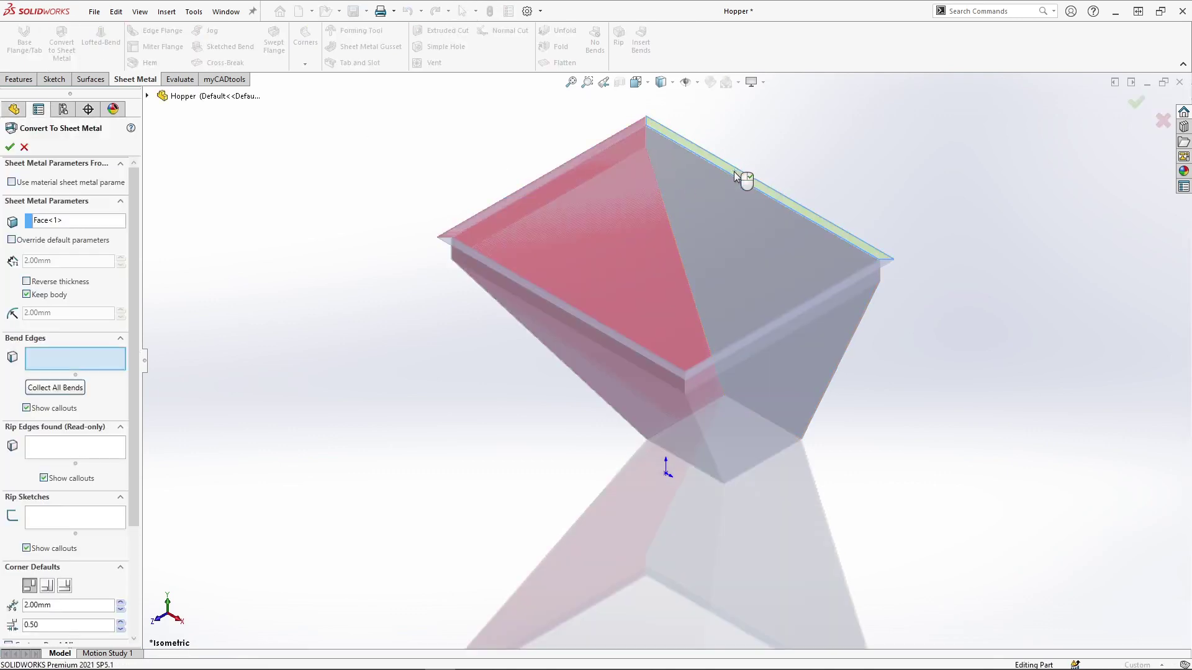
Add two rim edges of the next side as bends and accept that conversion.
left_click(743, 180)
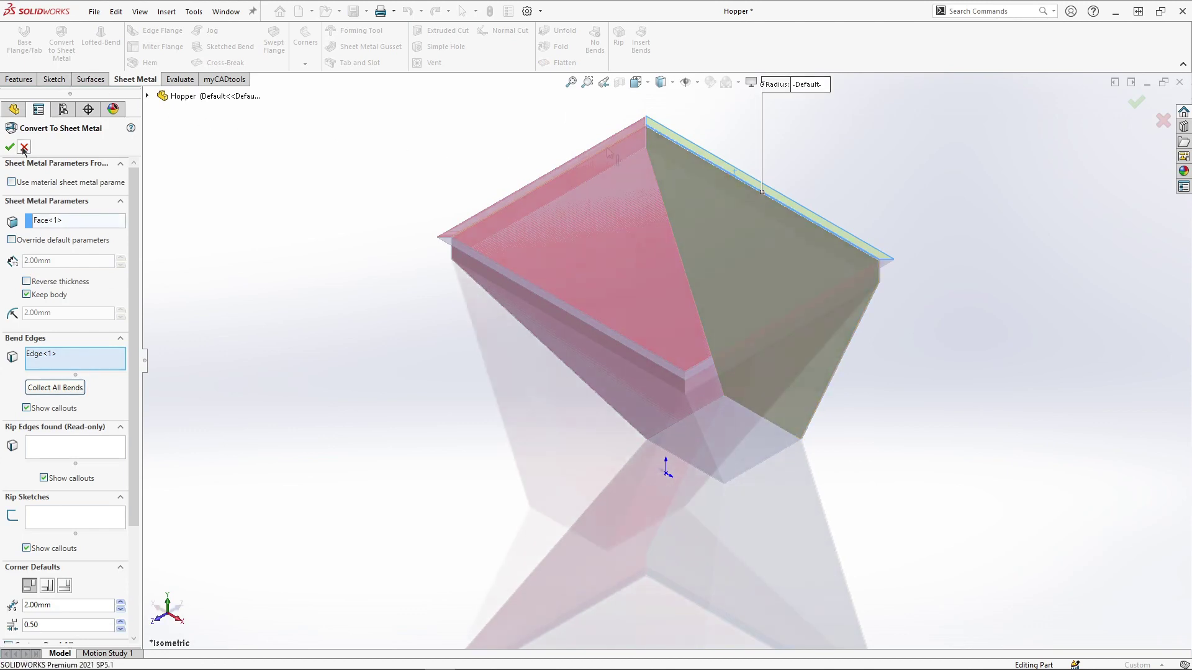
key("Left")
key("Left")
key("Left")
key("Left")
key("Left")
key("Left")
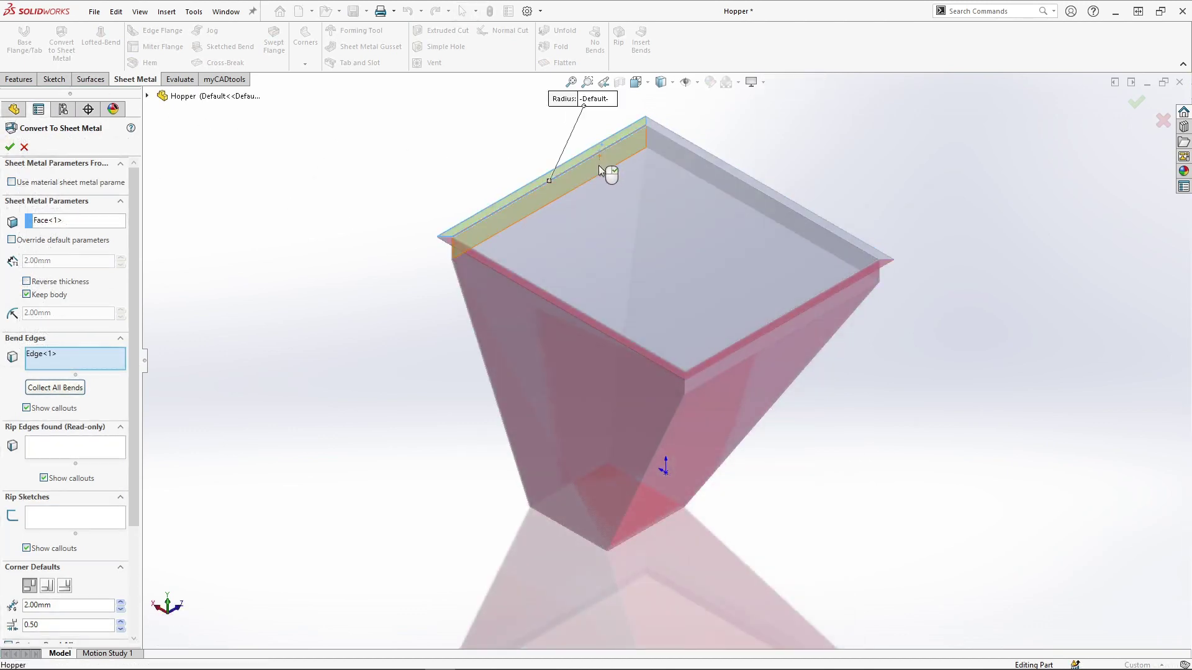
left_click(601, 175)
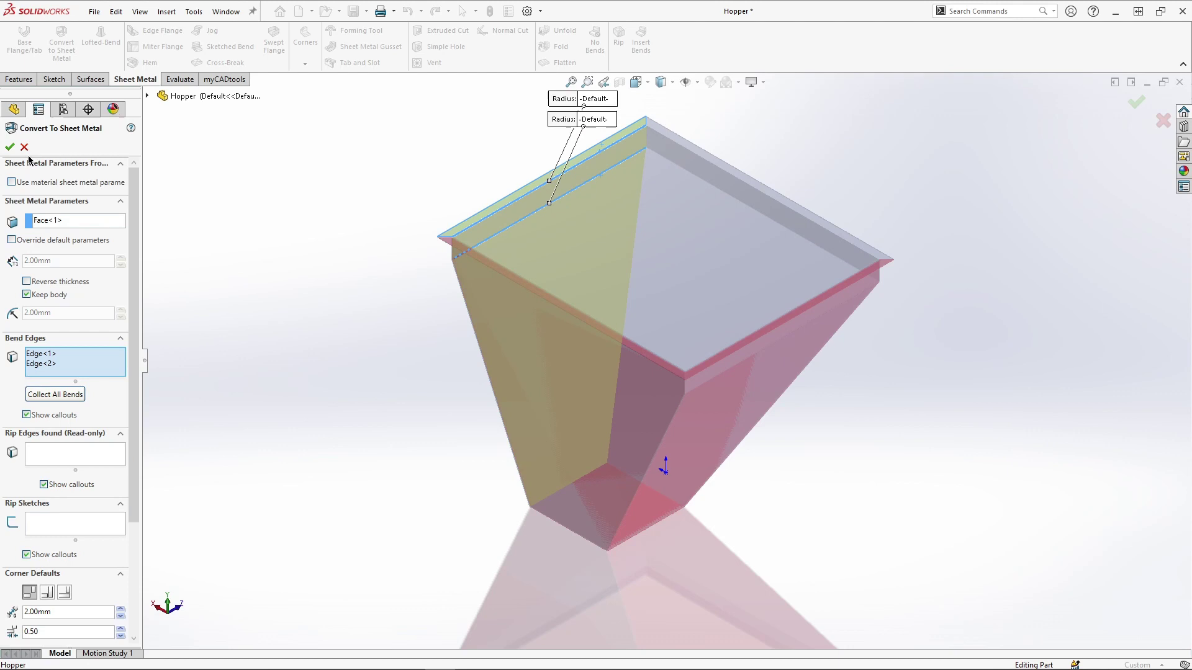
left_click(10, 147)
Convert the last side from its rim face and two rim edges, without keeping the original body.
left_click(61, 43)
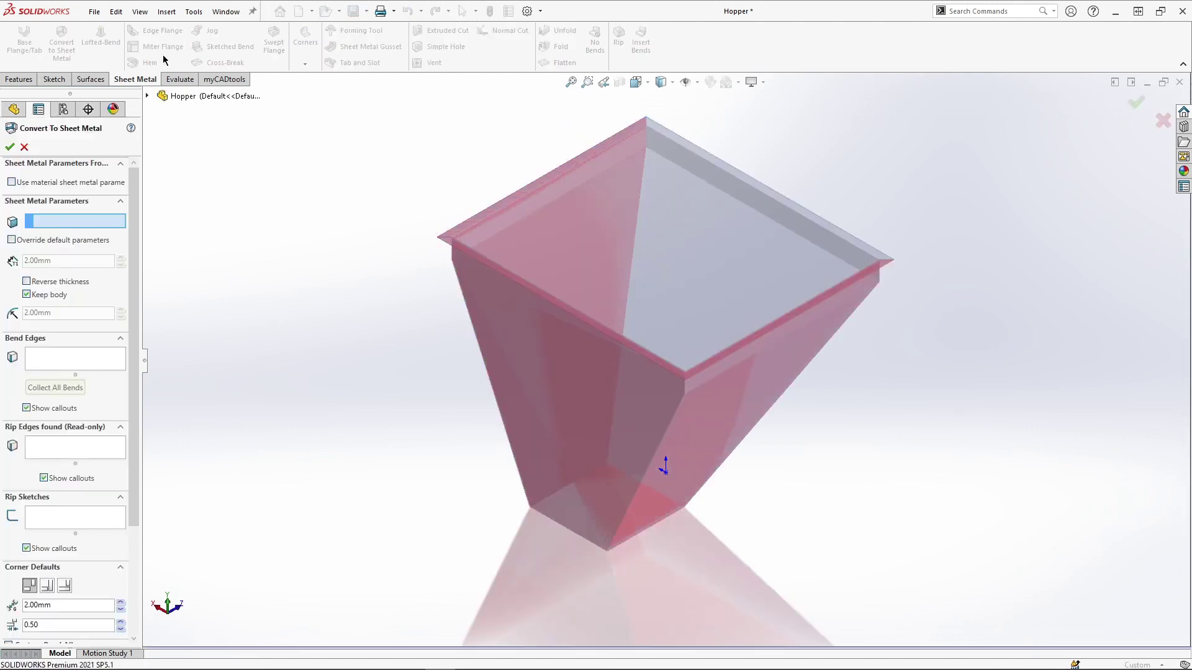
left_click(712, 161)
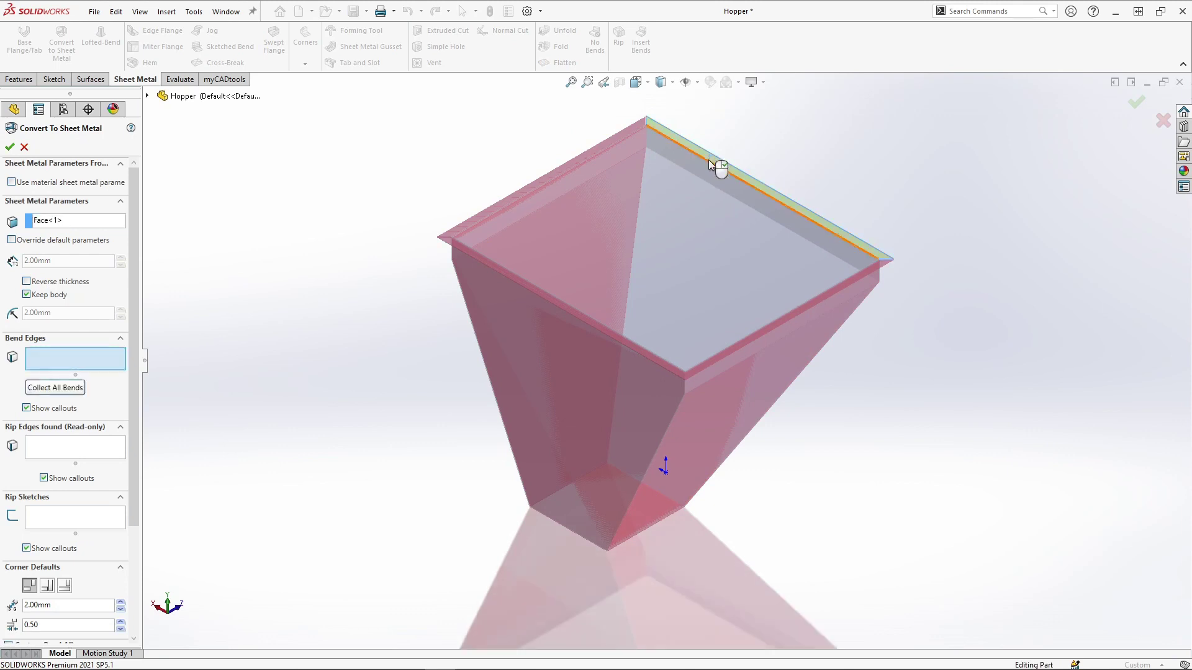
left_click(706, 185)
left_click(708, 187)
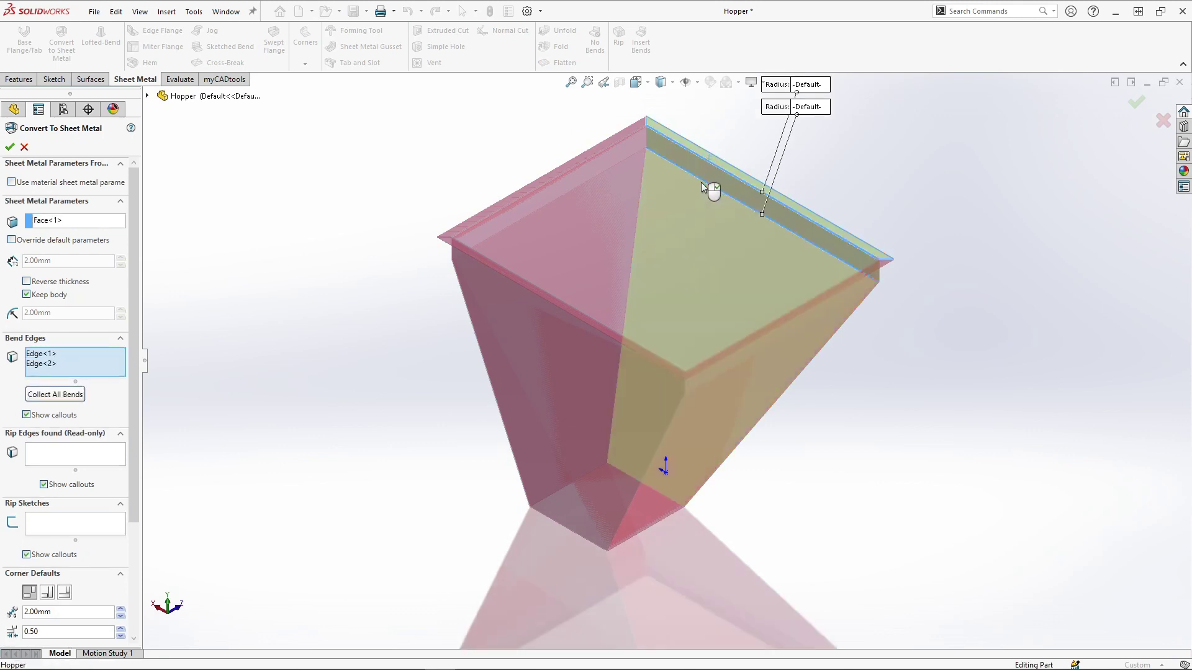
left_click(35, 295)
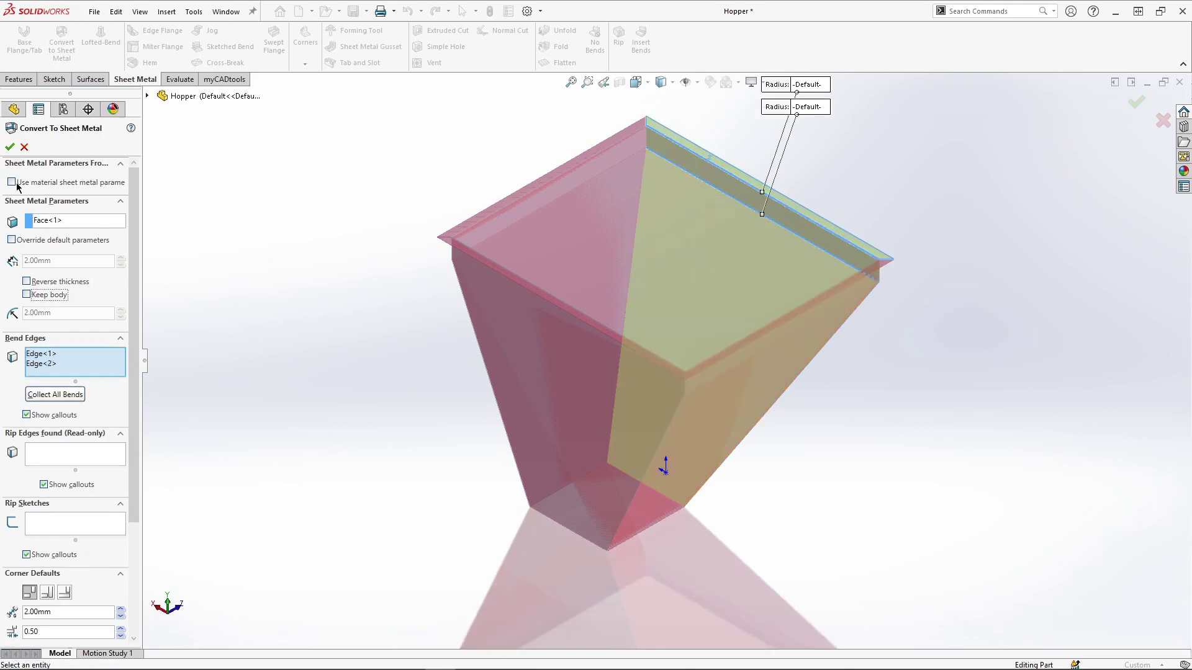
left_click(8, 148)
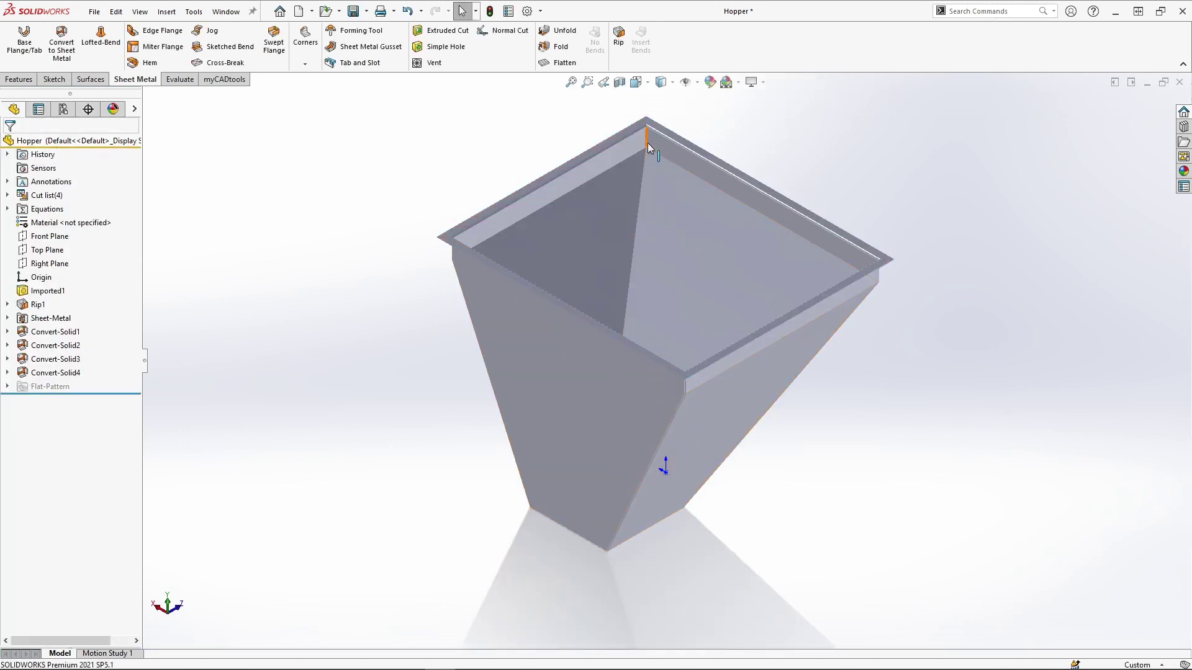
Show the hopper Shaded With Edges and zoom in on a rim corner.
left_click(672, 85)
left_click(662, 102)
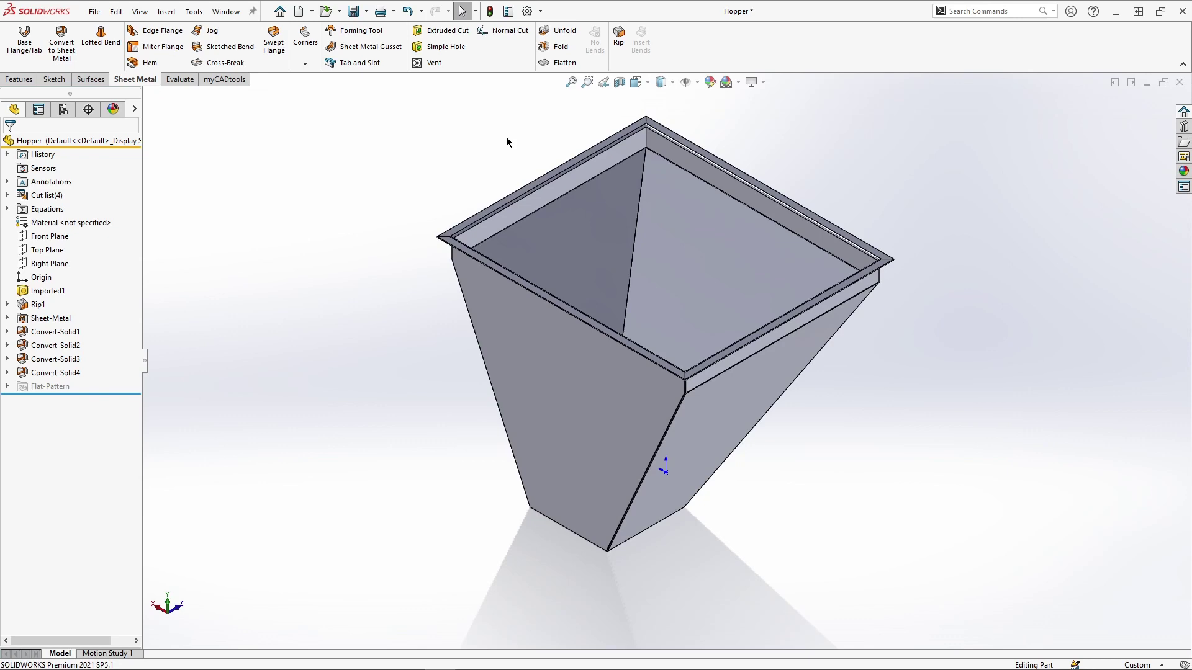
scroll(683, 390, "down", 8)
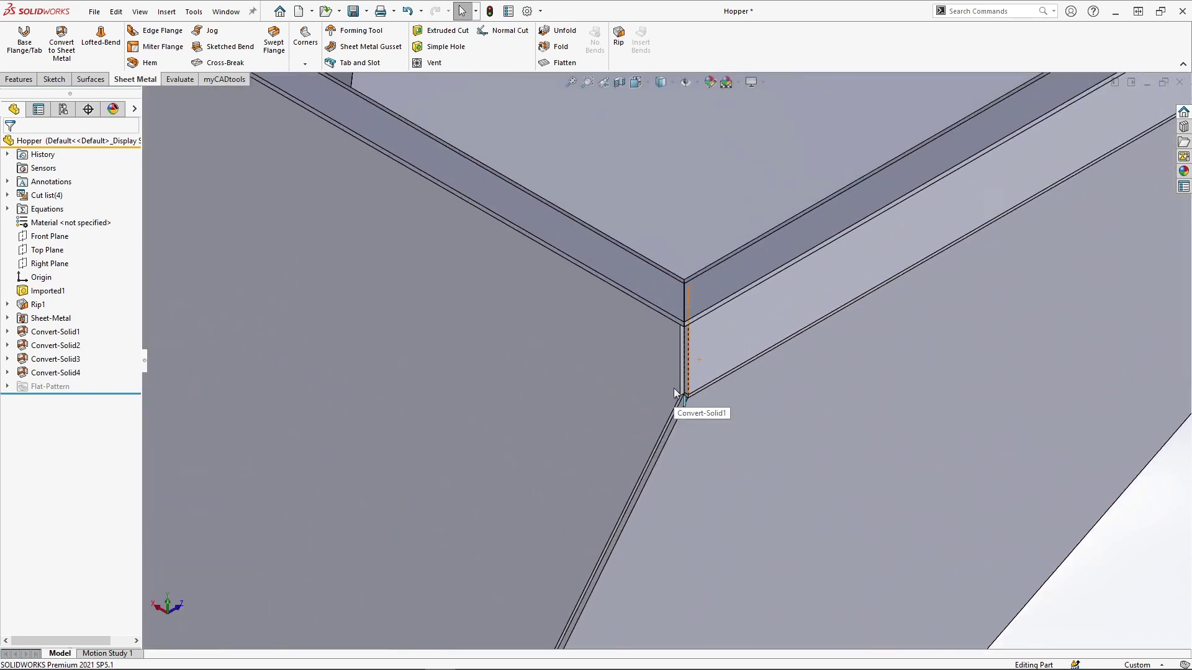
scroll(682, 398, "down", 3)
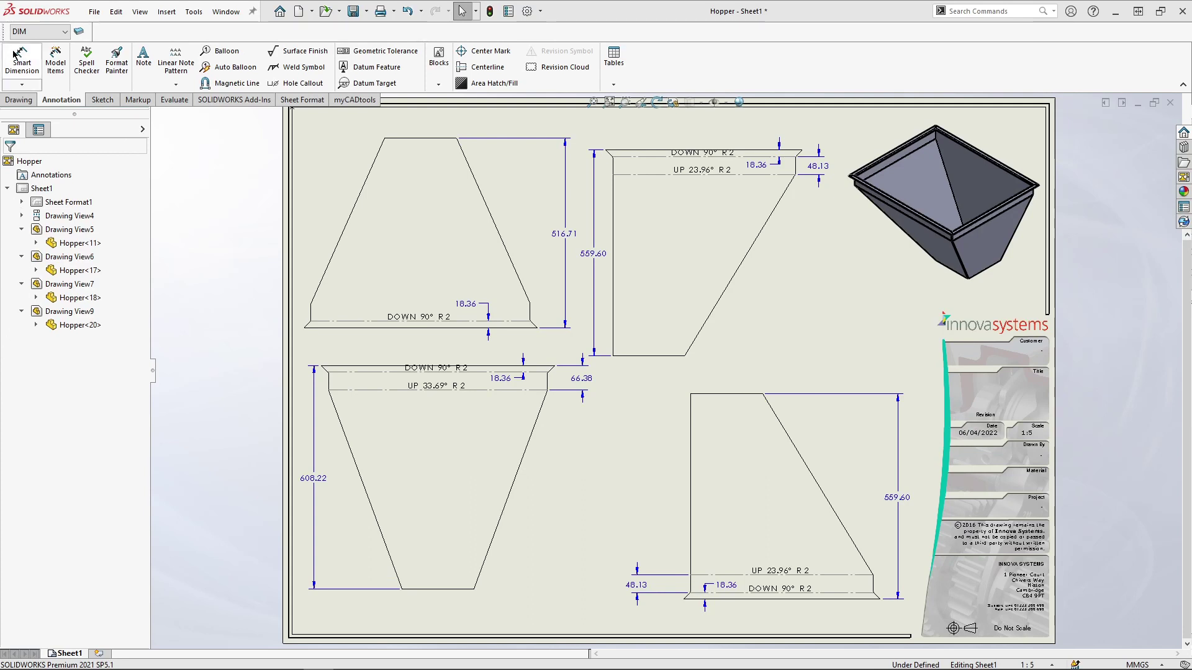
Switch to Hopper.SLDPRT and move the rollback bar to just below Imported1.
left_click(223, 16)
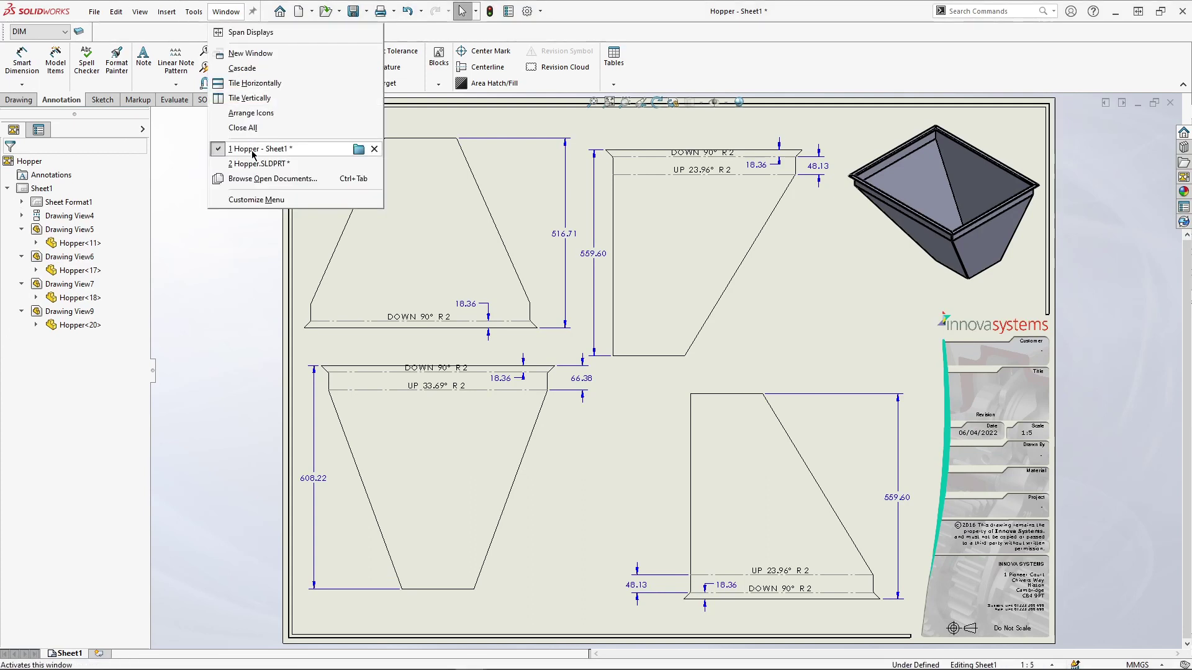
left_click(257, 170)
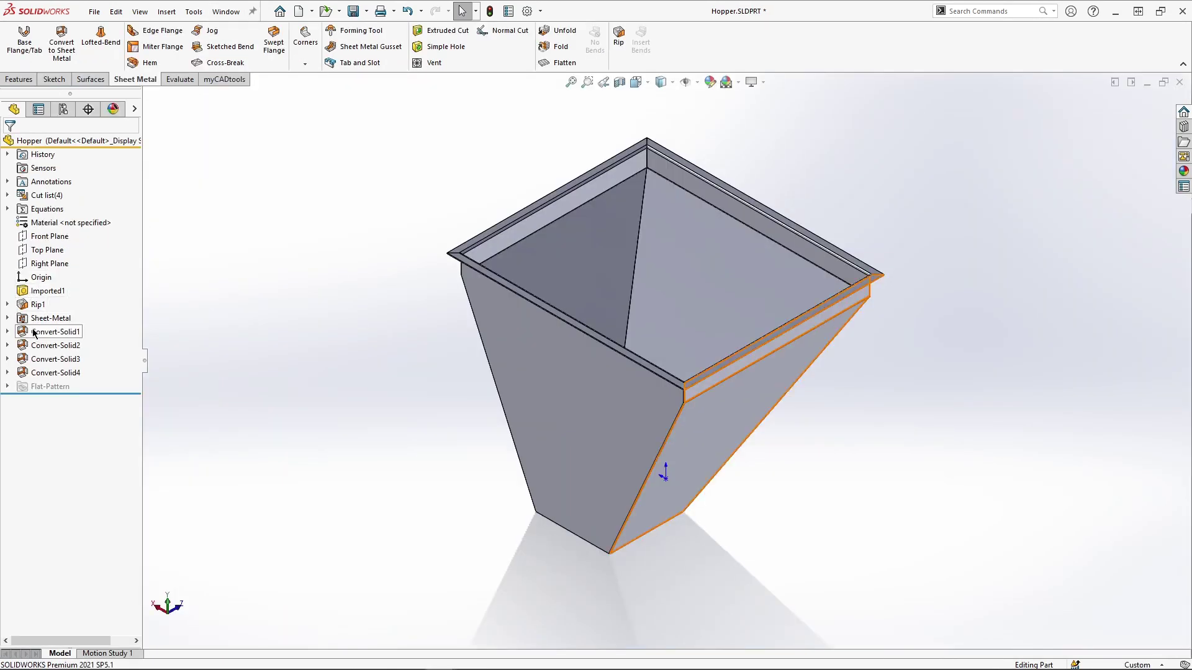
left_click_drag(46, 393, 79, 277)
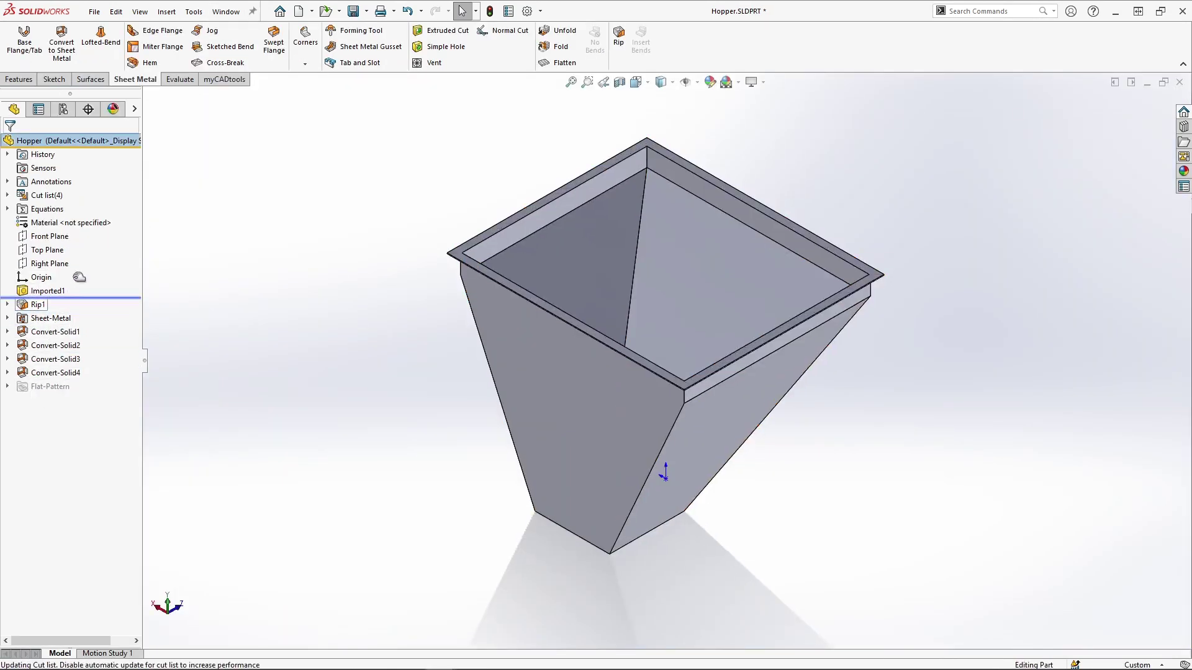
Start a translate Move Face and select the faces around the hopper's rim loop.
left_click(167, 11)
mouse_move(227, 142)
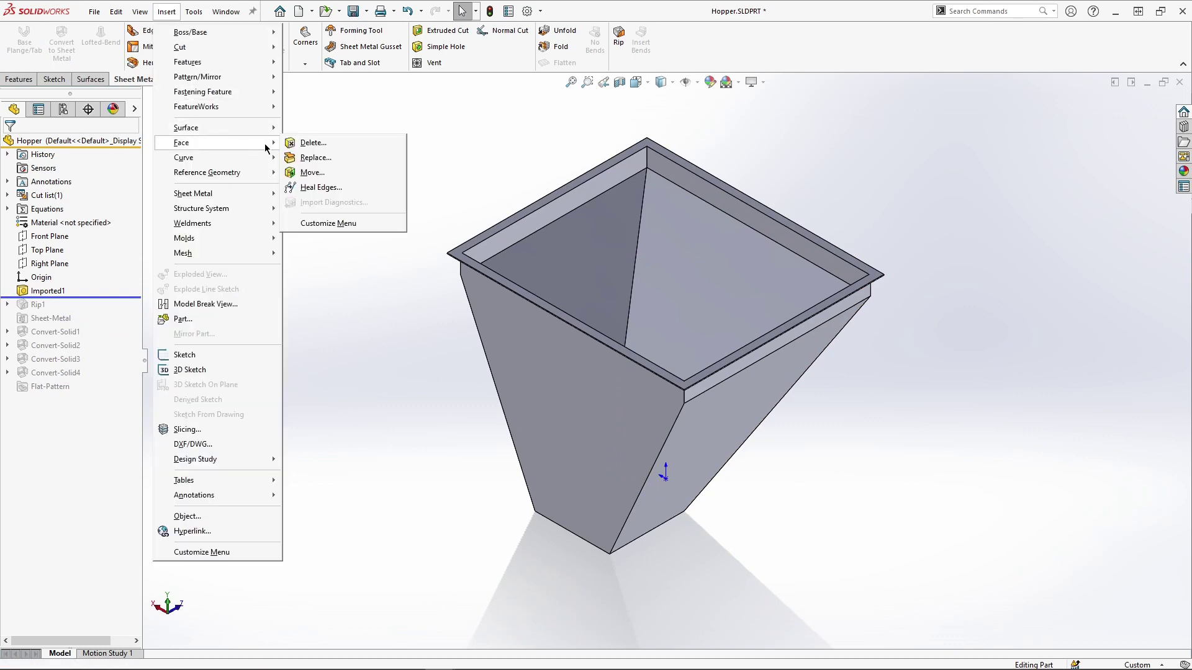
left_click(304, 173)
scroll(646, 351, "down", 6)
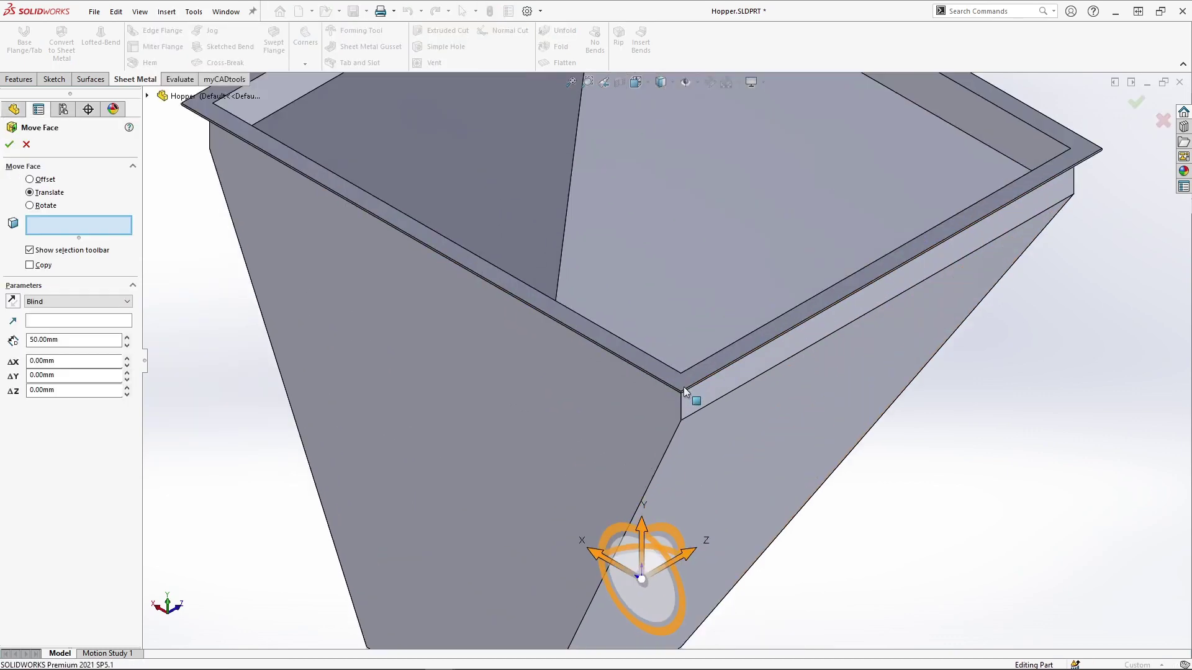
right_click(644, 348)
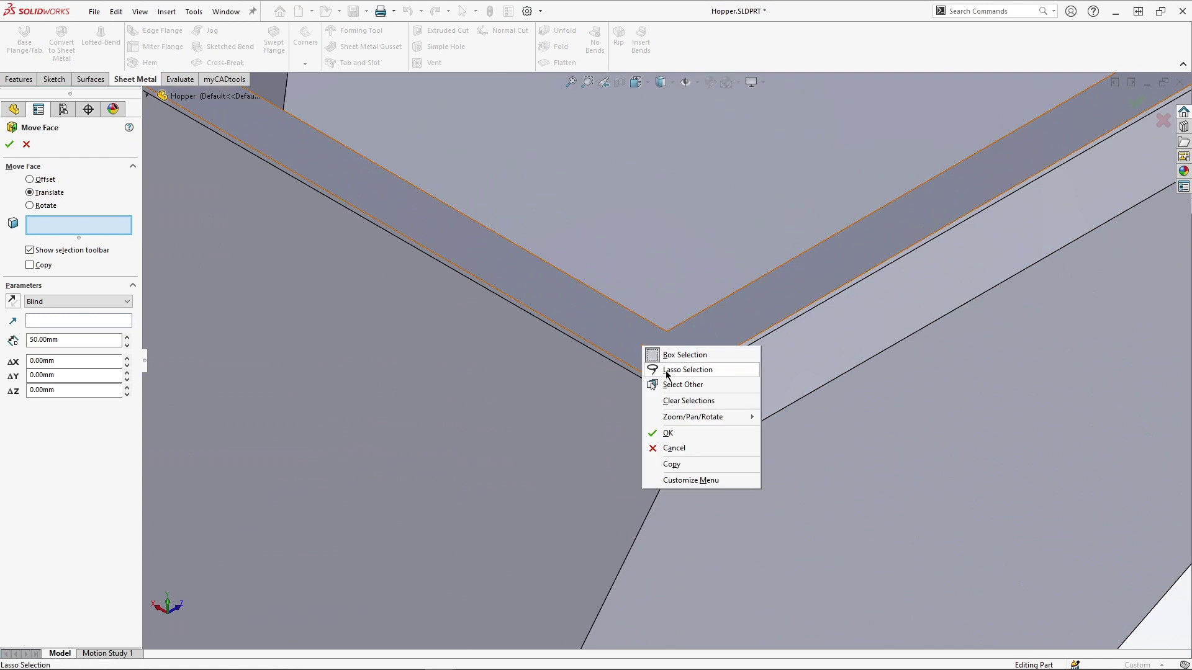
left_click(673, 383)
left_click(636, 344)
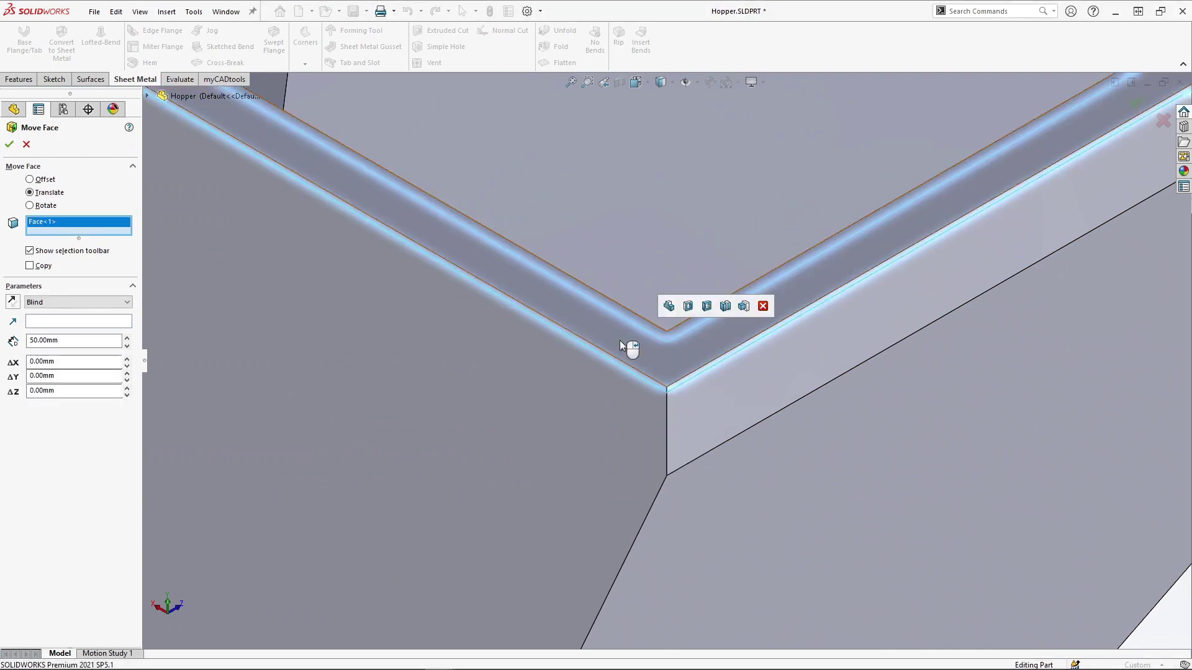
left_click(618, 340)
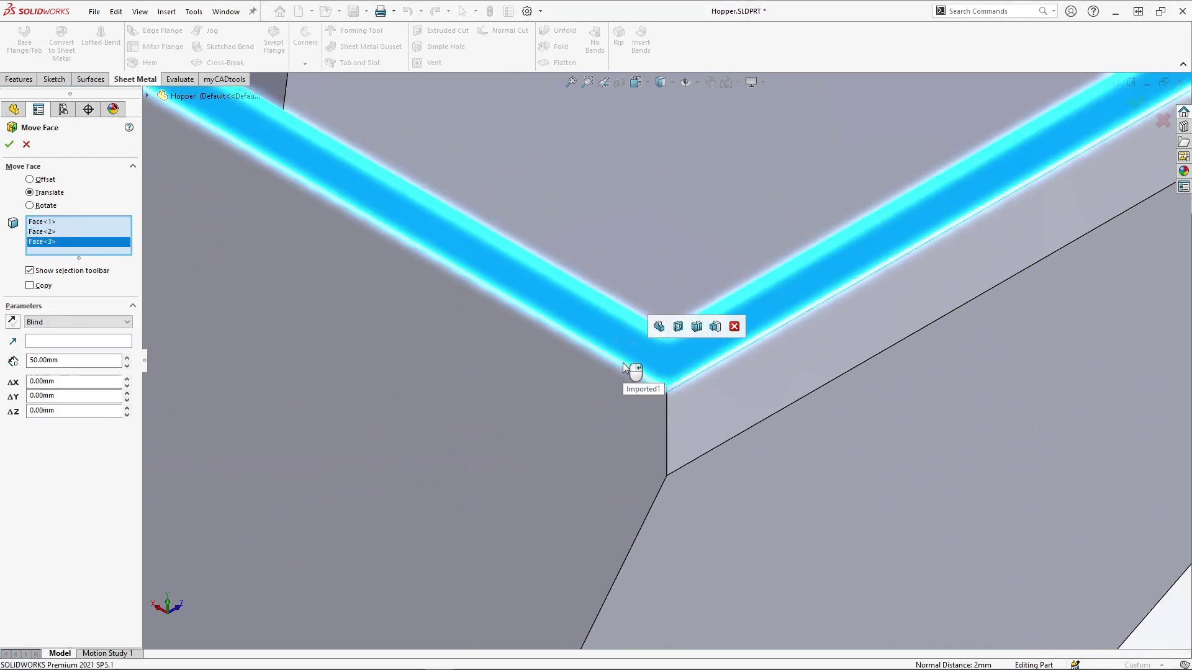
left_click(677, 326)
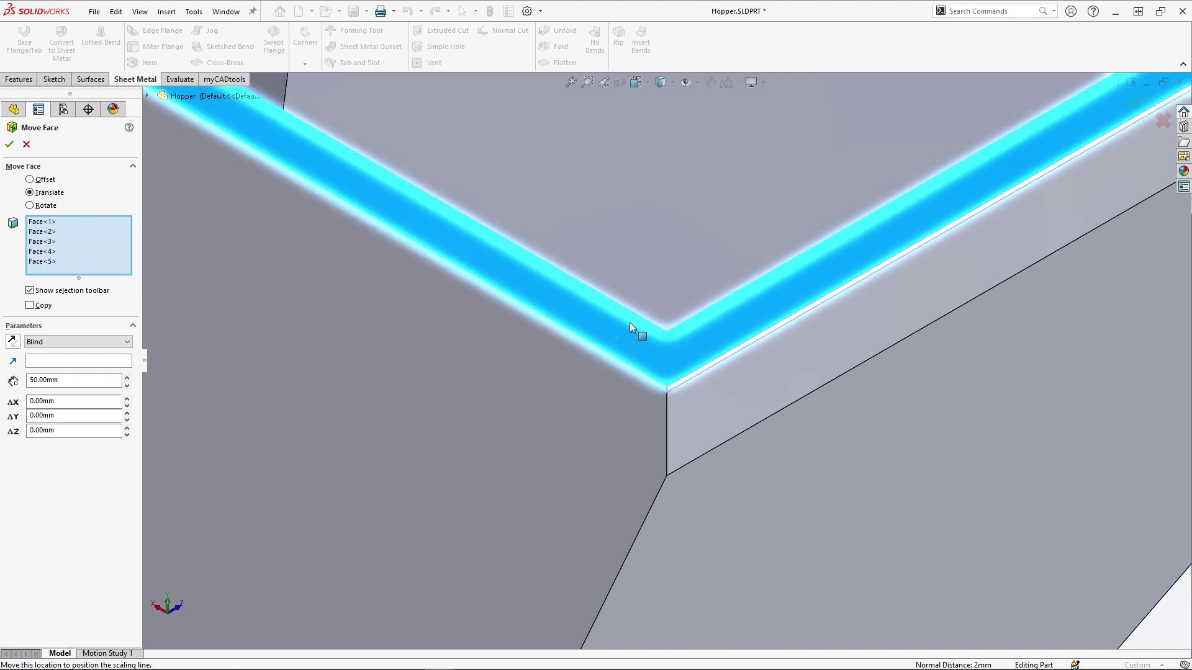
scroll(630, 316, "up", 5)
Move the selected rim faces 50 mm up along Y and accept.
left_click_drag(653, 229, 653, 221)
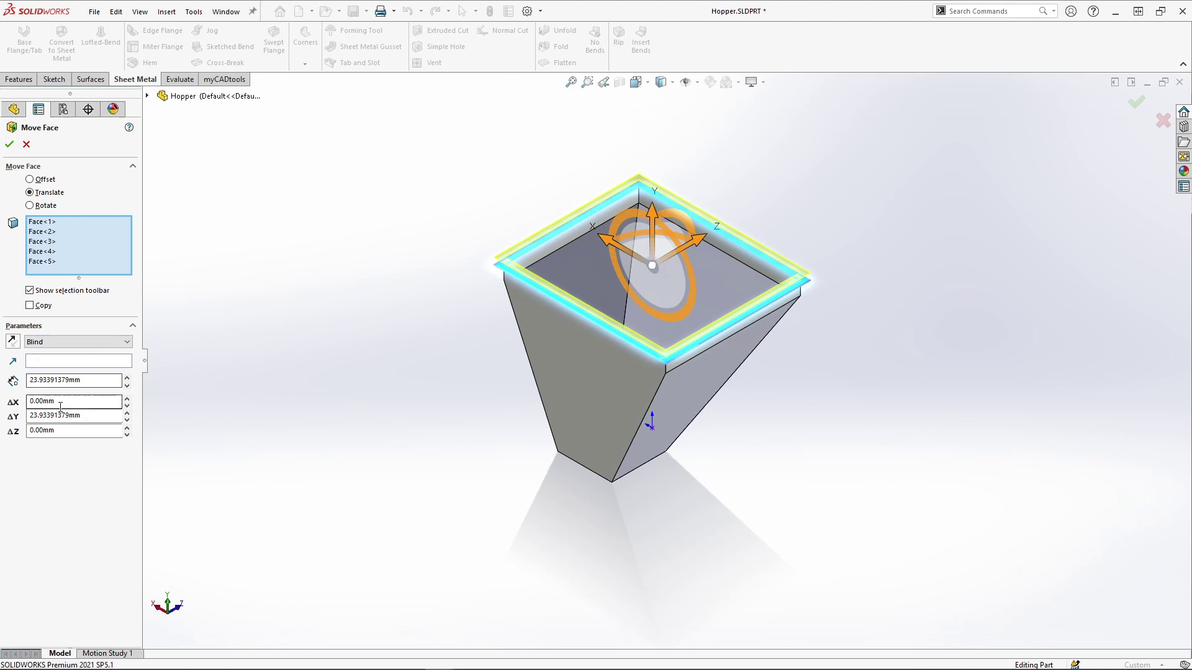
left_click_drag(84, 380, 2, 381)
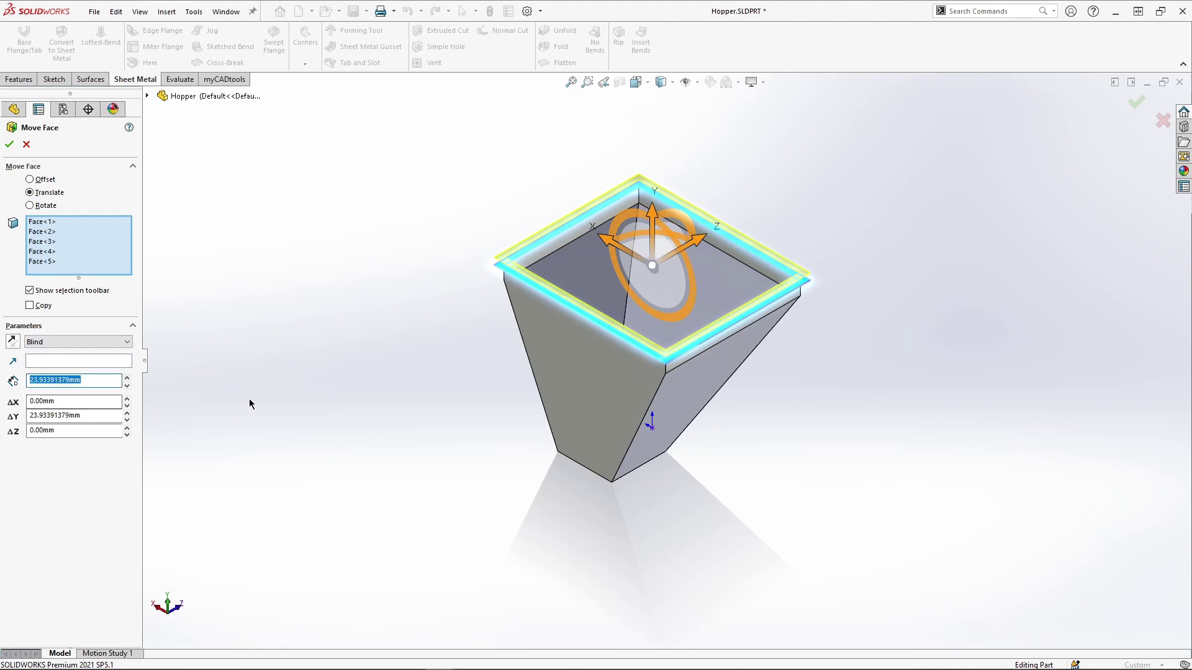
type("50")
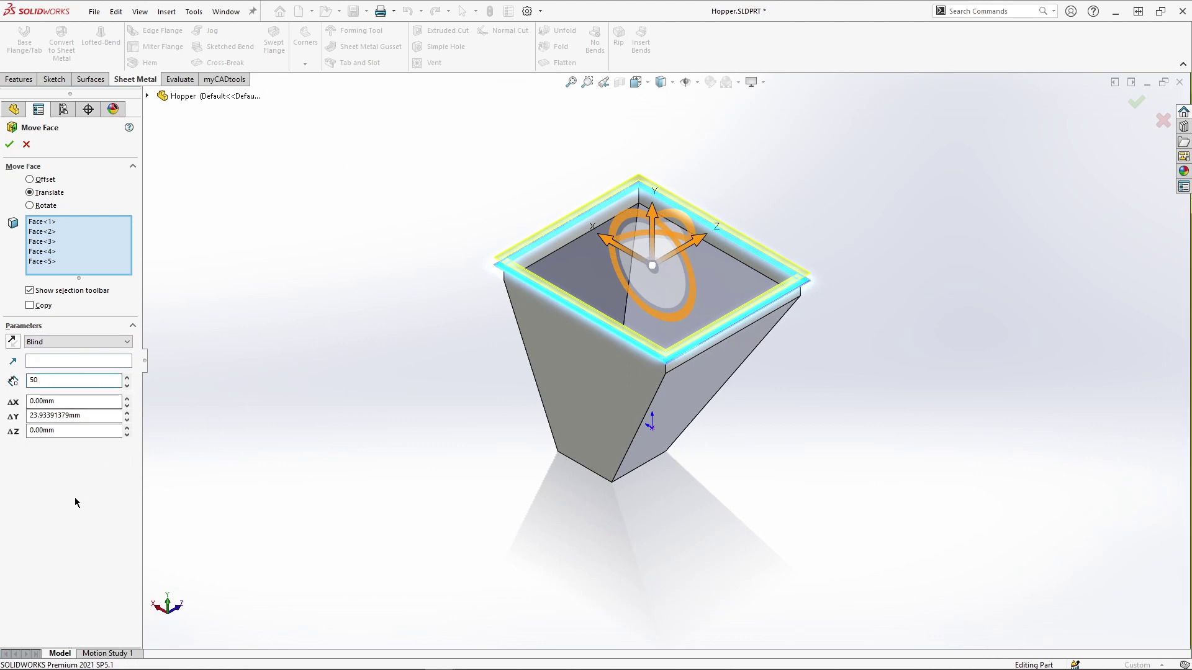
key("Return")
left_click(9, 147)
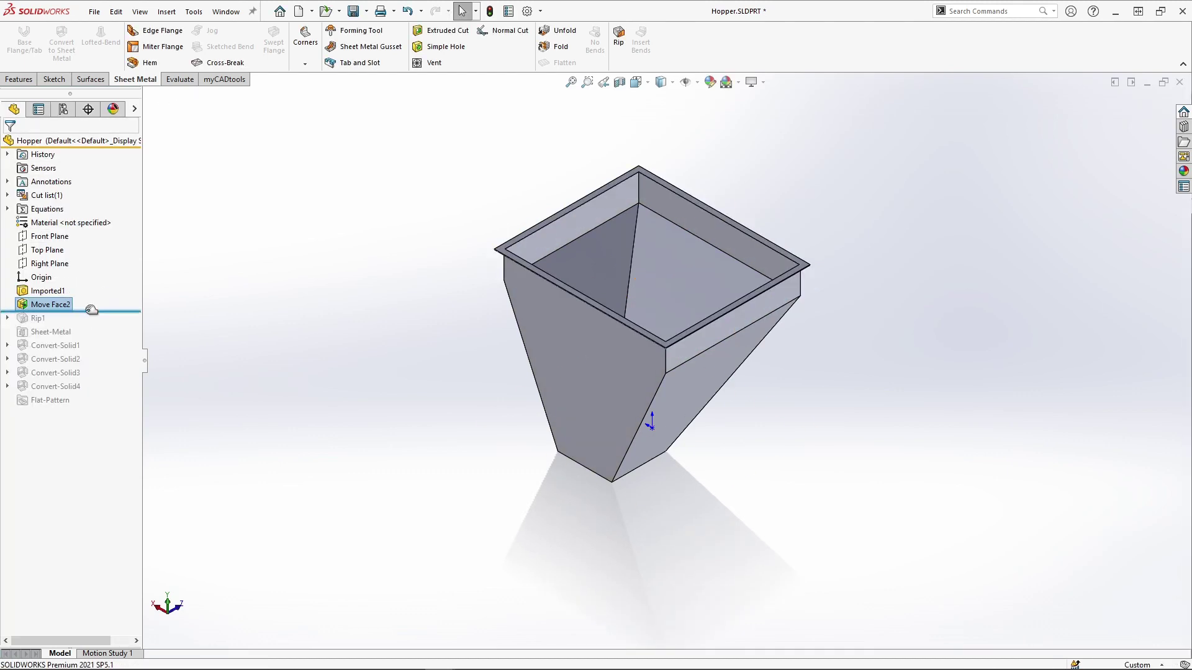
Roll the Hopper feature tree forward past all features to rebuild the taller part.
left_click_drag(86, 313, 73, 408)
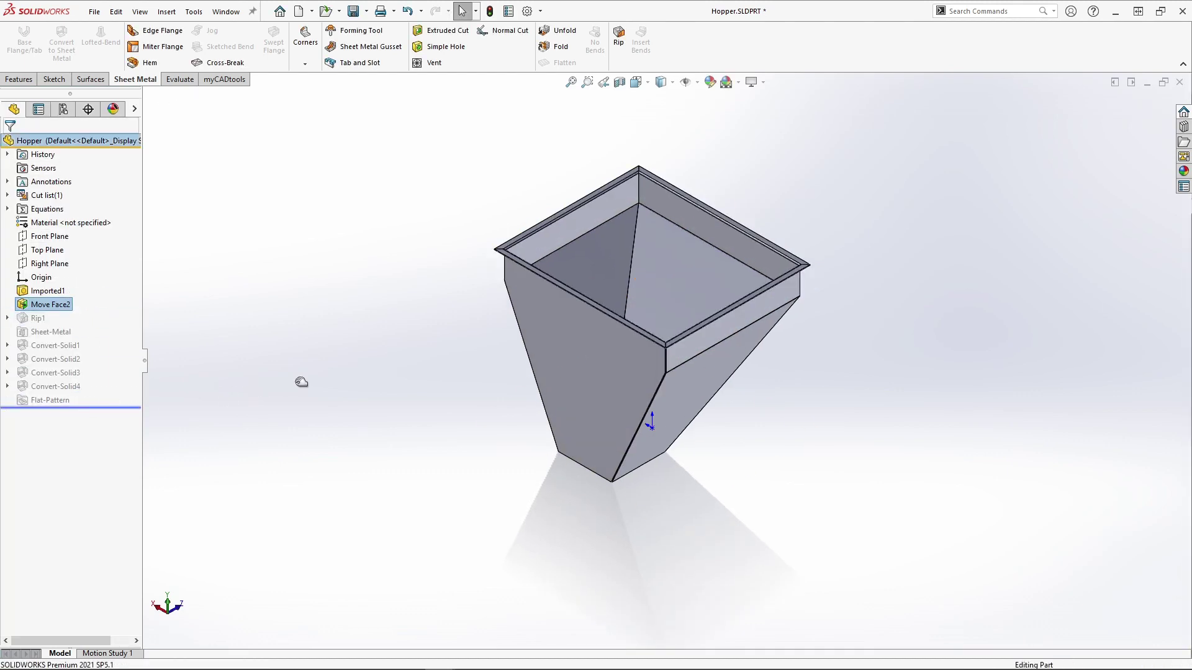